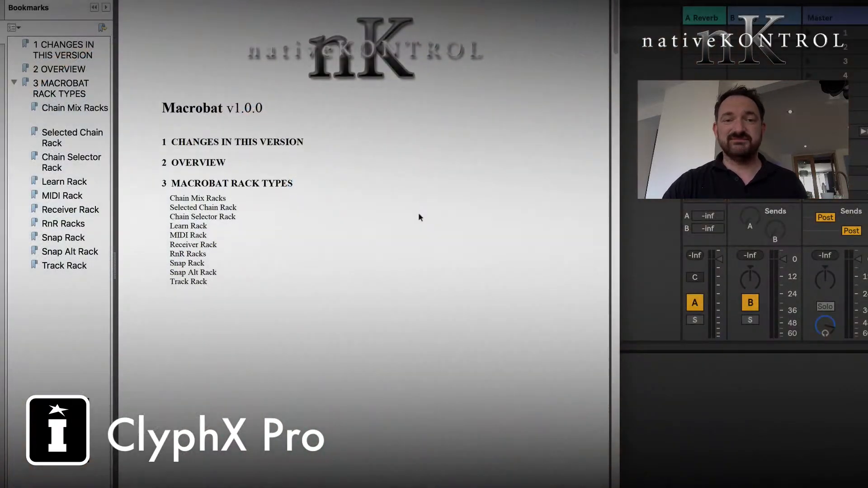
- Read the Macrobat manual from the contents page through the overview to the Macrobat Rack Types section
scroll(418, 217, "down", 2)
scroll(419, 217, "down", 10)
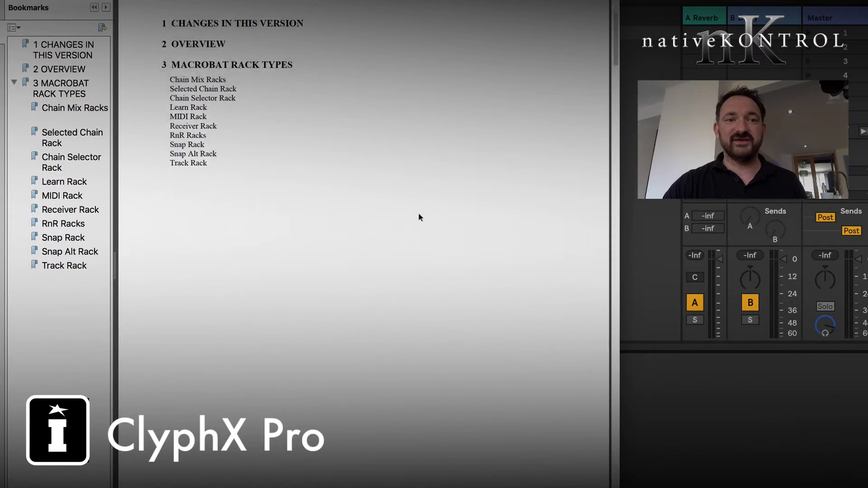
scroll(418, 217, "down", 8)
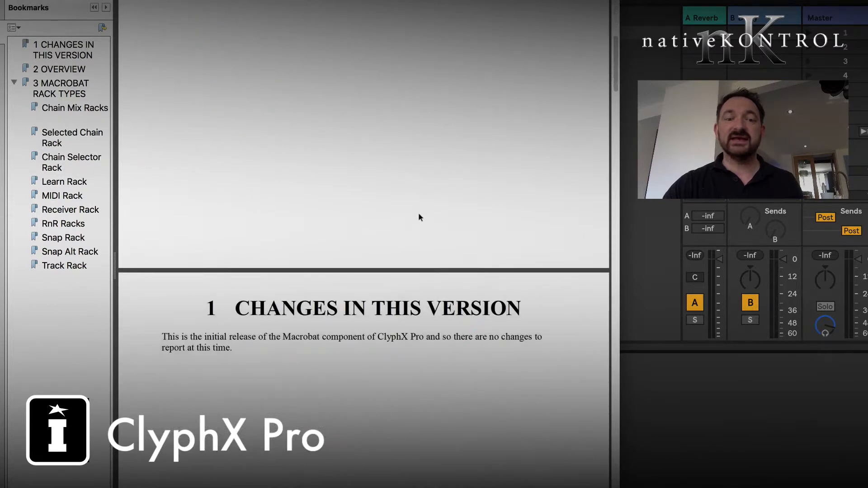
scroll(419, 217, "down", 4)
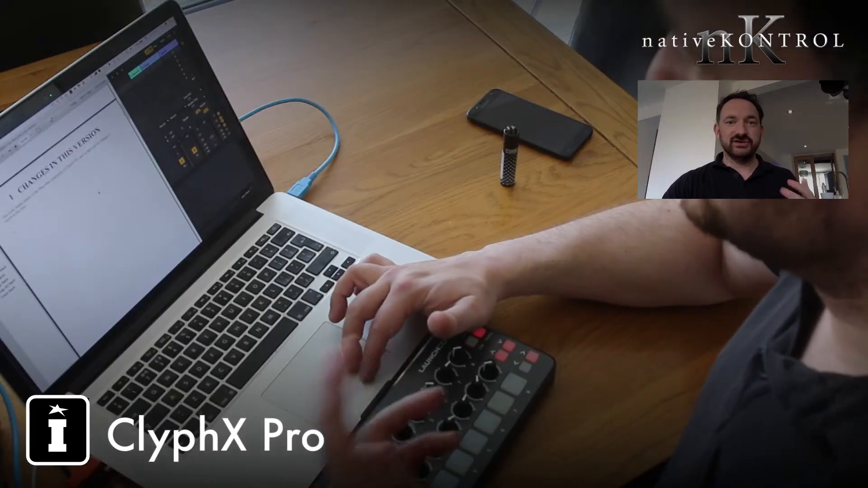
scroll(99, 193, "down", 10)
scroll(99, 193, "down", 10)
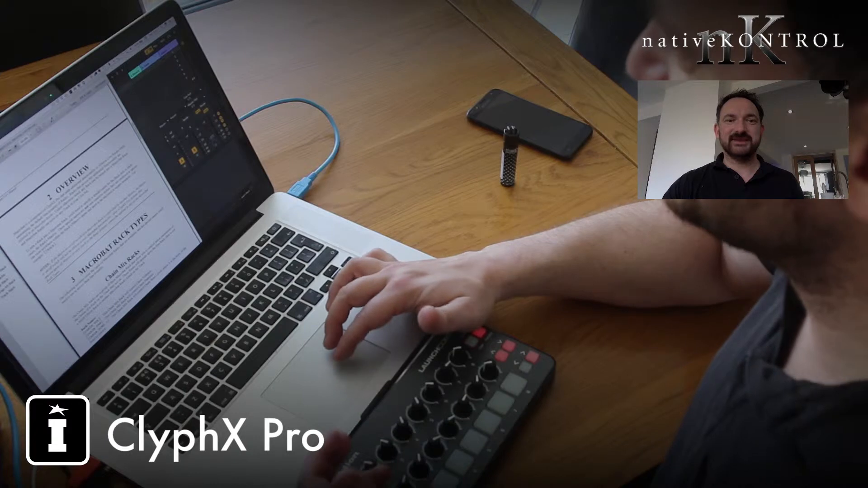
scroll(99, 193, "down", 3)
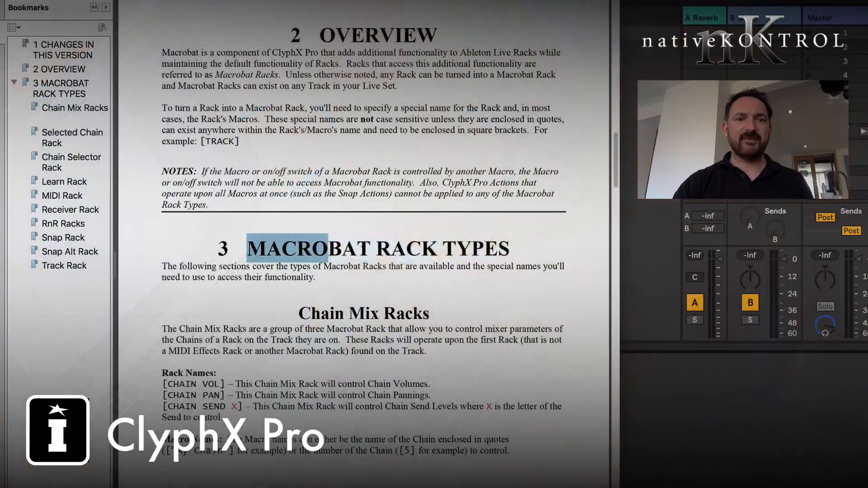
left_click_drag(359, 248, 515, 239)
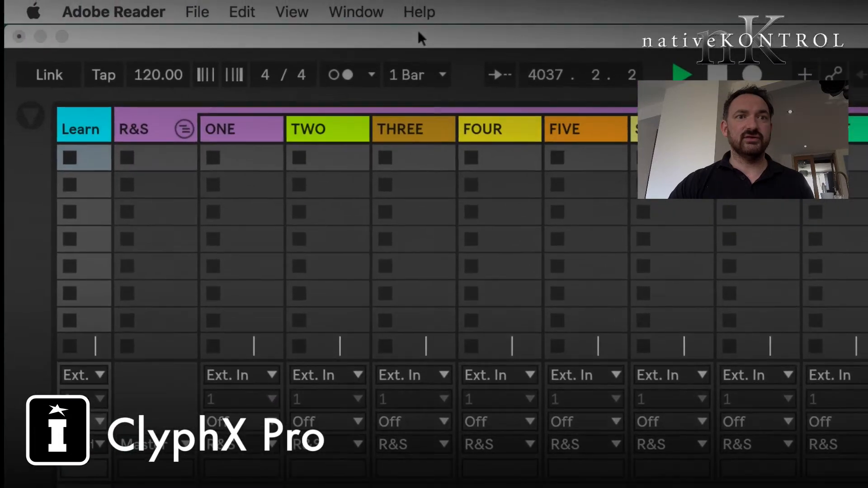
- Switch to Ableton Live and browse the installed Packs list in the Help View for the Isotonik lessons
left_click(390, 26)
left_click(417, 12)
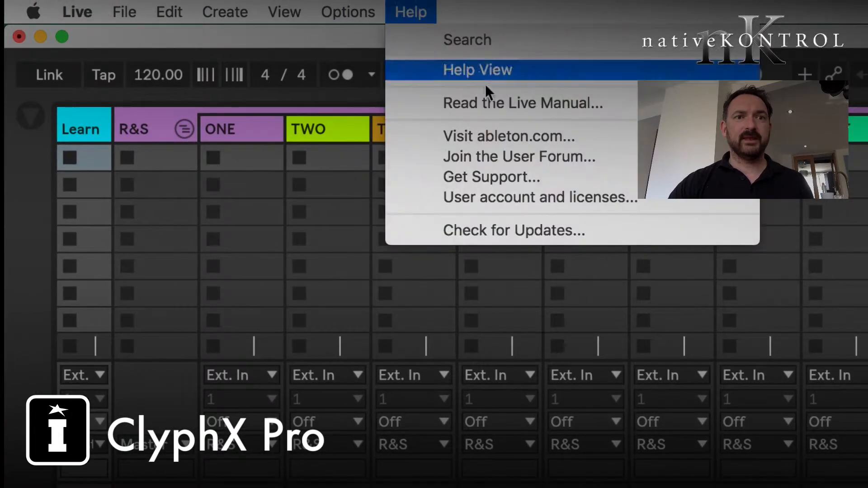
left_click(491, 68)
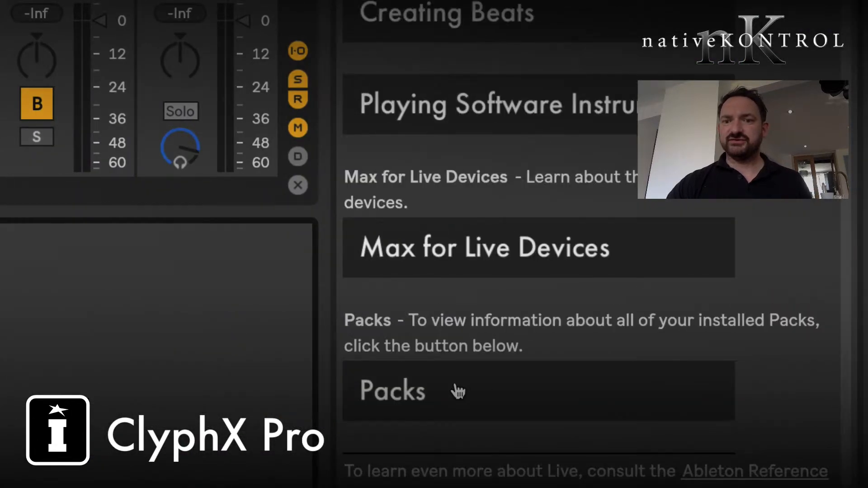
left_click(458, 391)
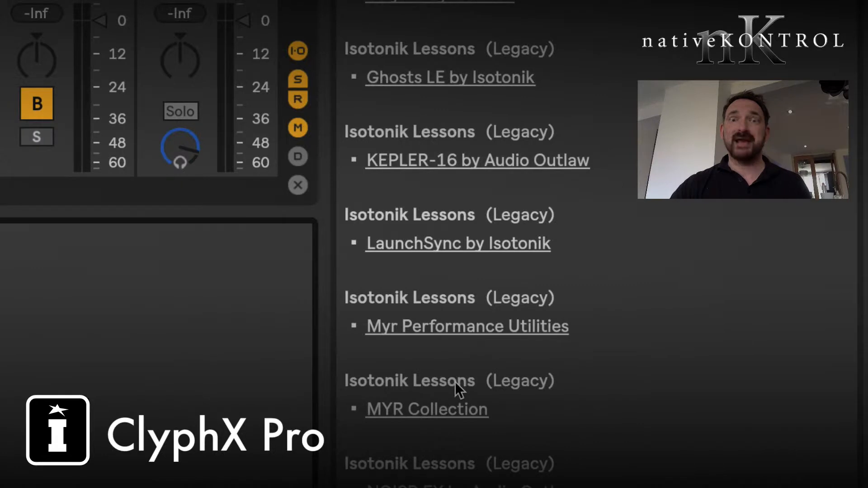
scroll(454, 381, "down", 20)
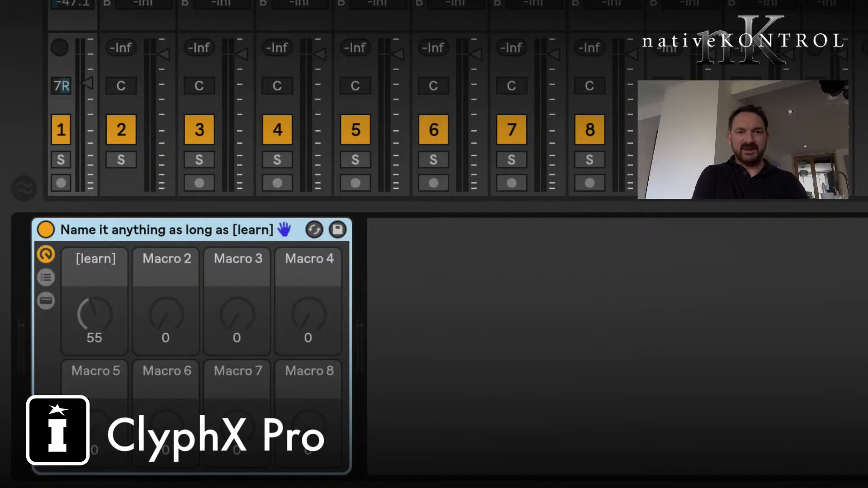
- MIDI-map the rack's [learn] macro to the hardware knob sending CC 21 on channel 1
key("ctrl+m")
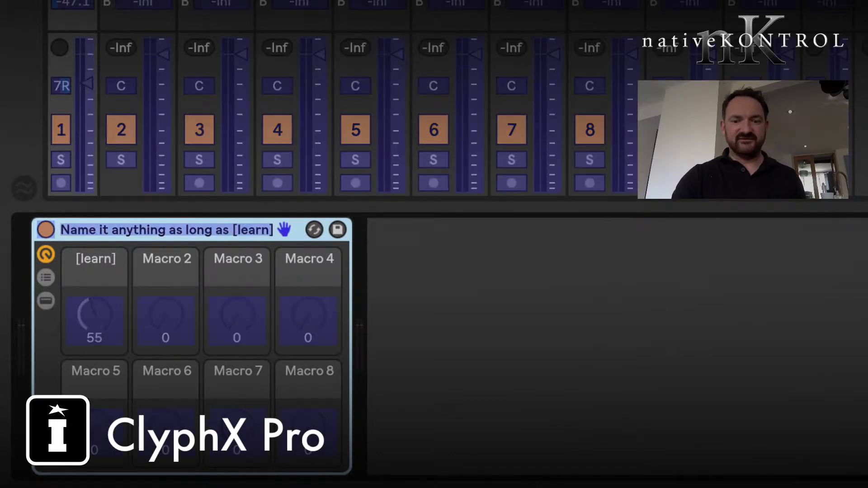
left_click(99, 311)
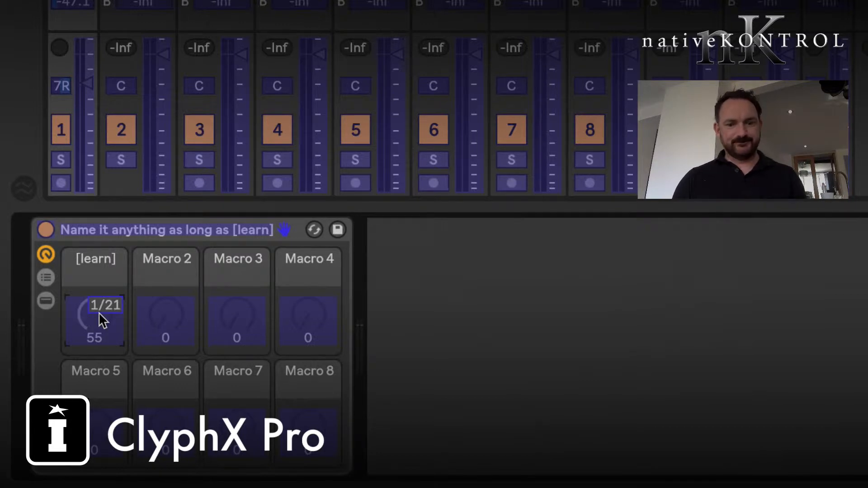
key("ctrl+m")
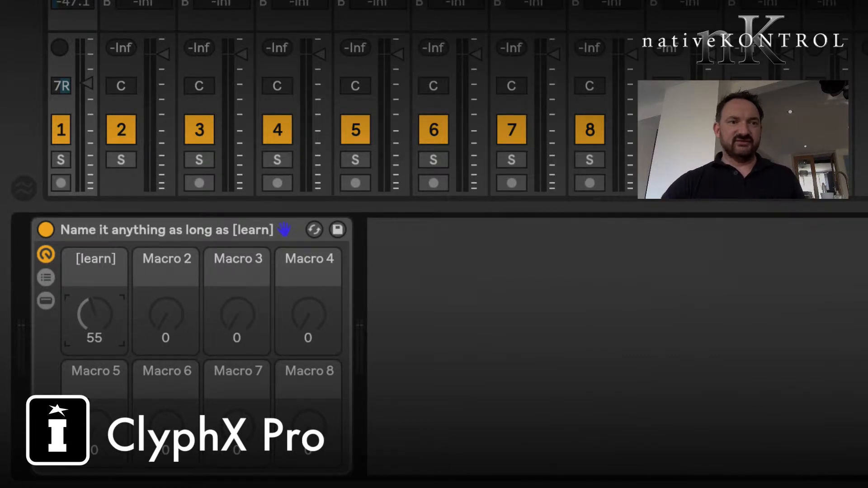
- Add an empty Audio Effect Rack after the [learn] rack and show its macro controls
key("ctrl+alt+b")
left_click_drag(434, 1, 490, 235)
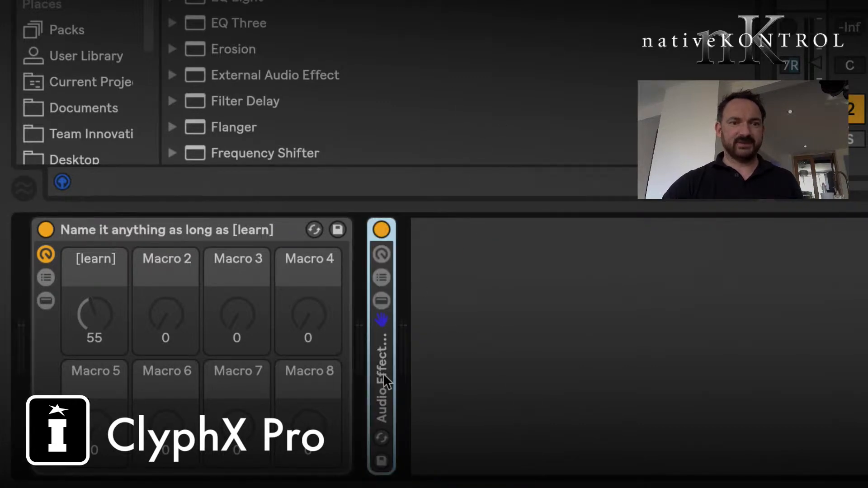
left_click(381, 254)
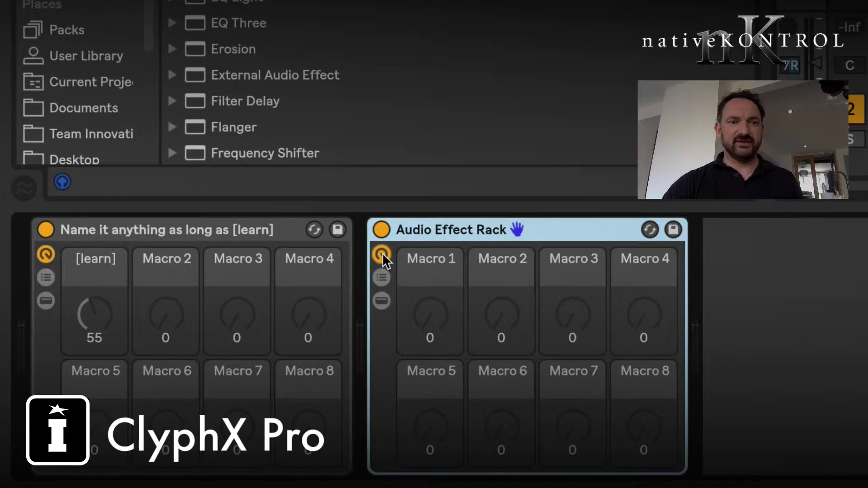
- Rename the new Audio Effect Rack as "name it anything [learn]"
key("ctrl+r")
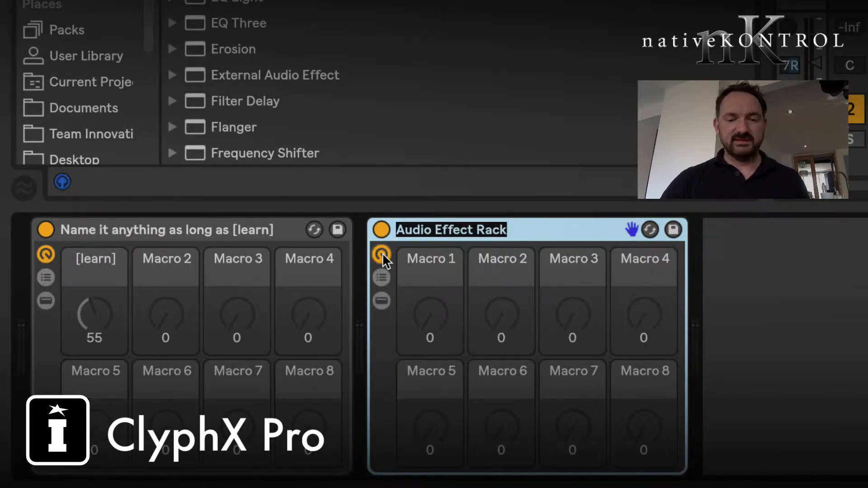
type("name it anything ")
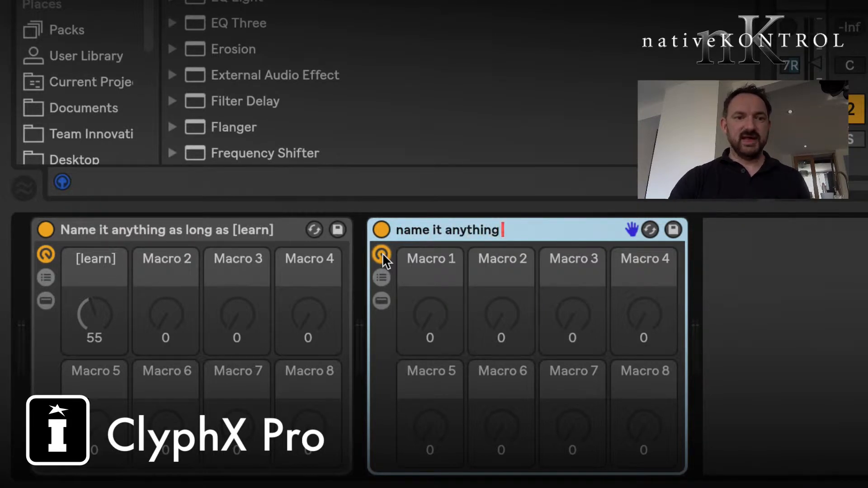
type("[")
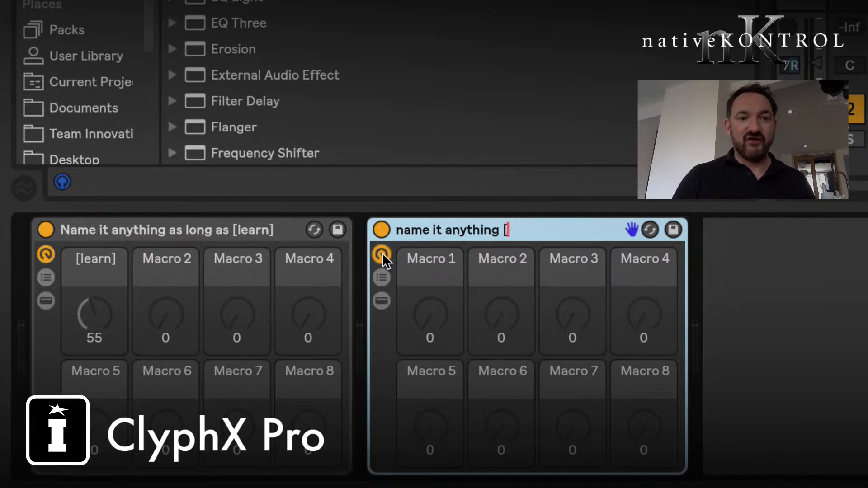
type("learn")
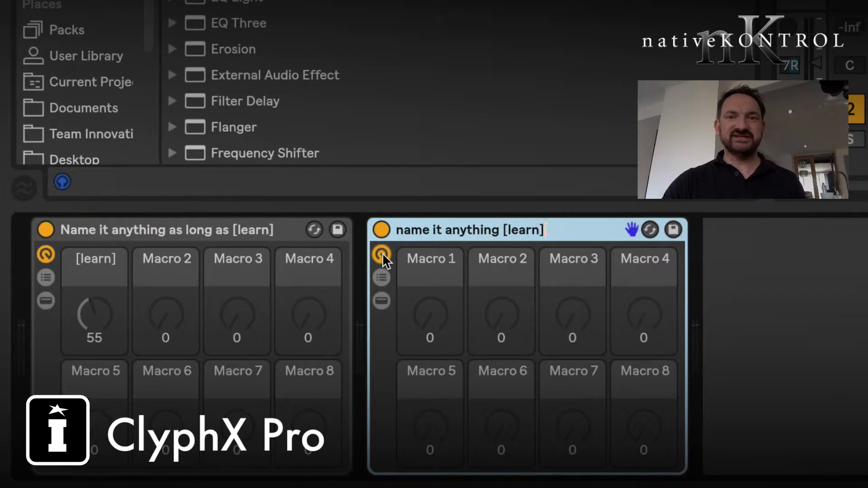
left_click(431, 319)
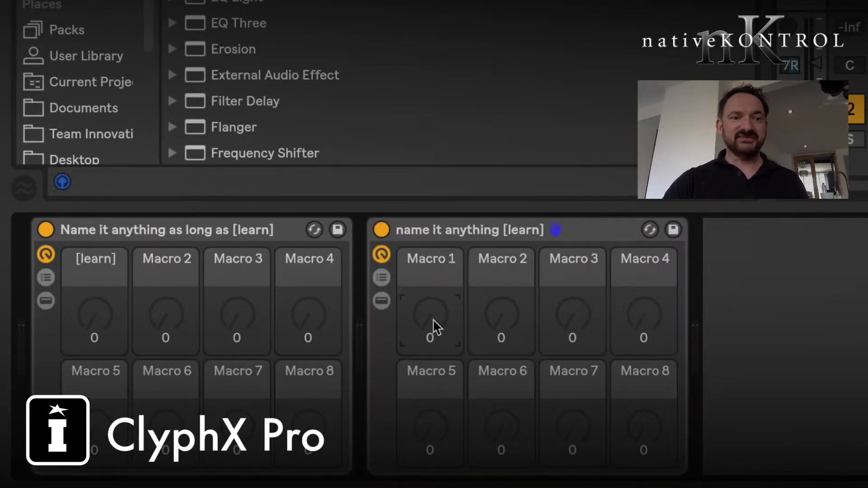
- Delete the second rack, named "name it anything [learn]"
left_click(614, 231)
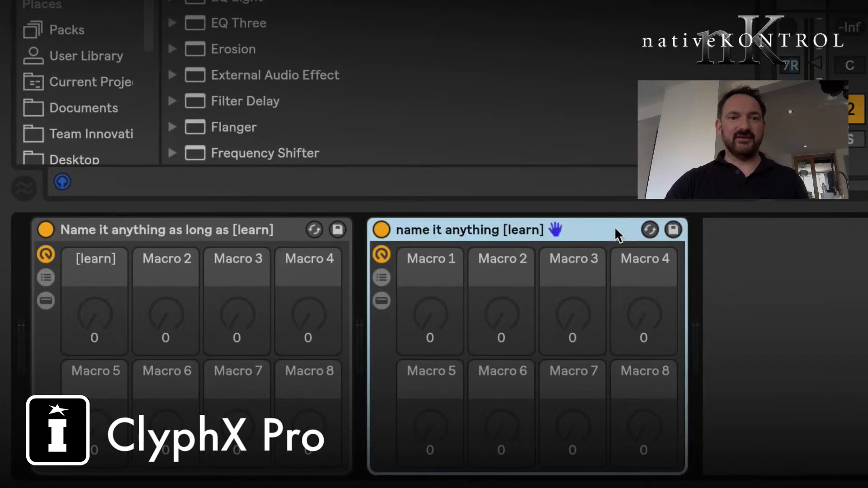
key("Delete")
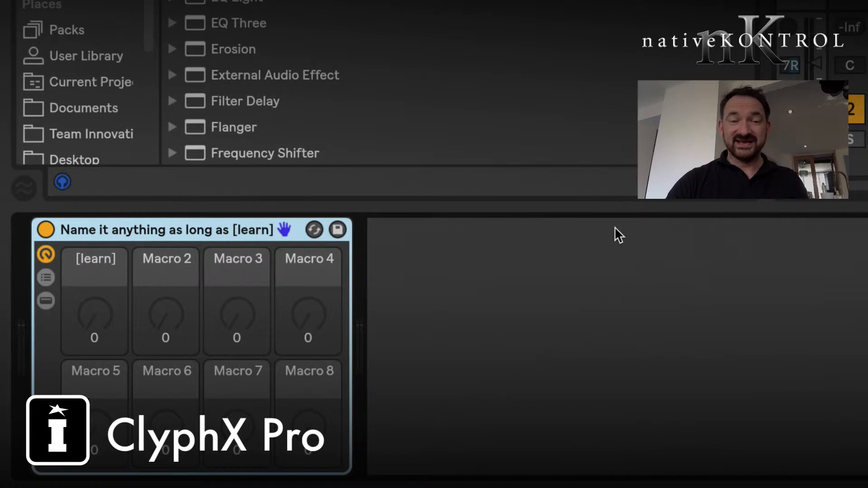
left_click(88, 286)
key("ctrl+r")
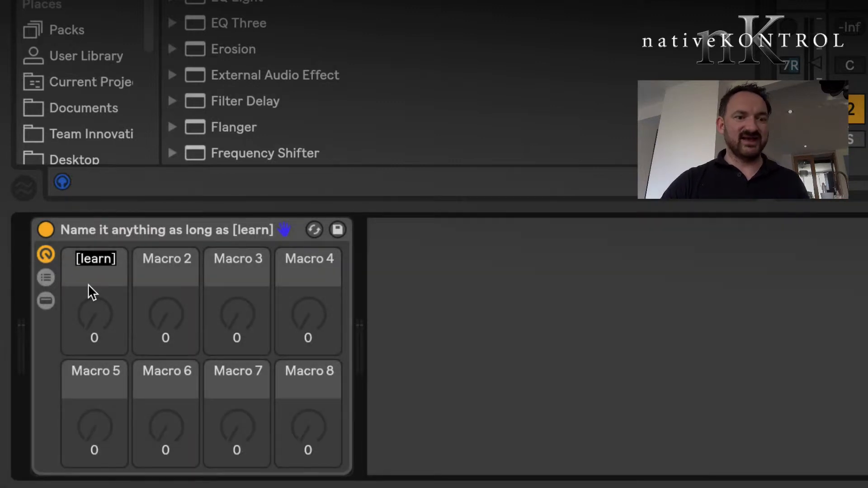
left_click(179, 278)
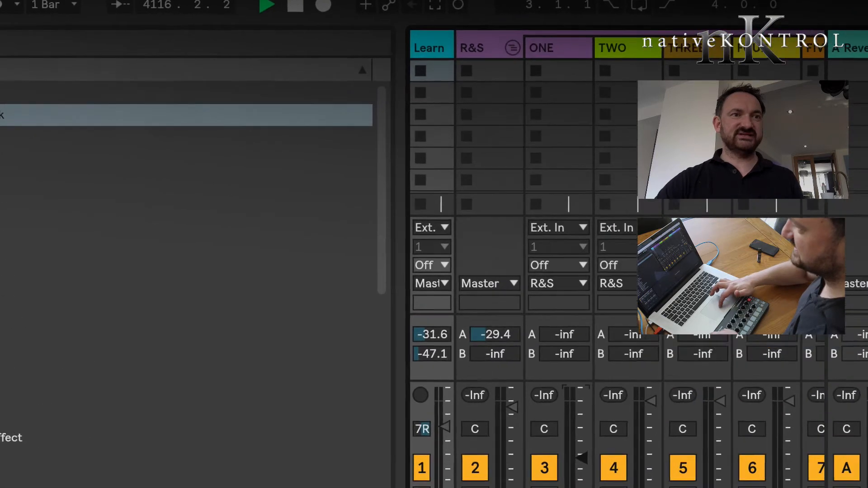
- Choose Value Scaling as the MIDI Takeover Mode in the preferences and close them
key("super+comma")
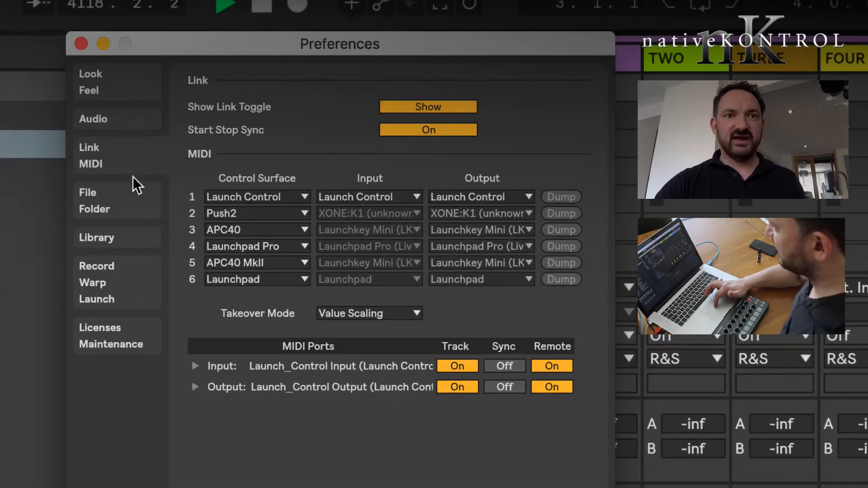
left_click(348, 311)
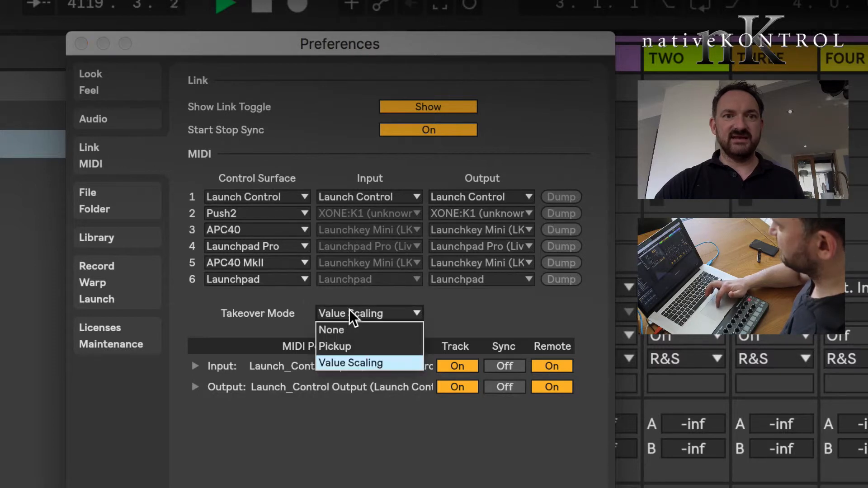
left_click(362, 365)
left_click(81, 43)
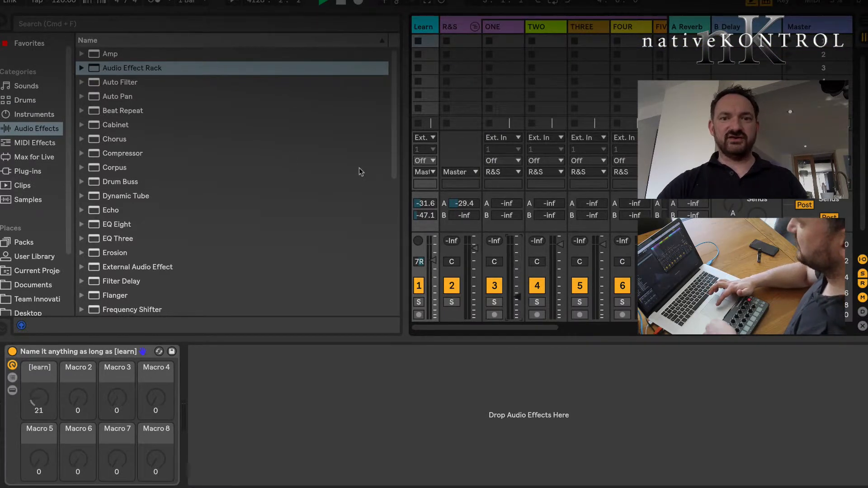
- Select the R&S track's volume fader as the parameter for the [learn] macro to control
right_click(467, 256)
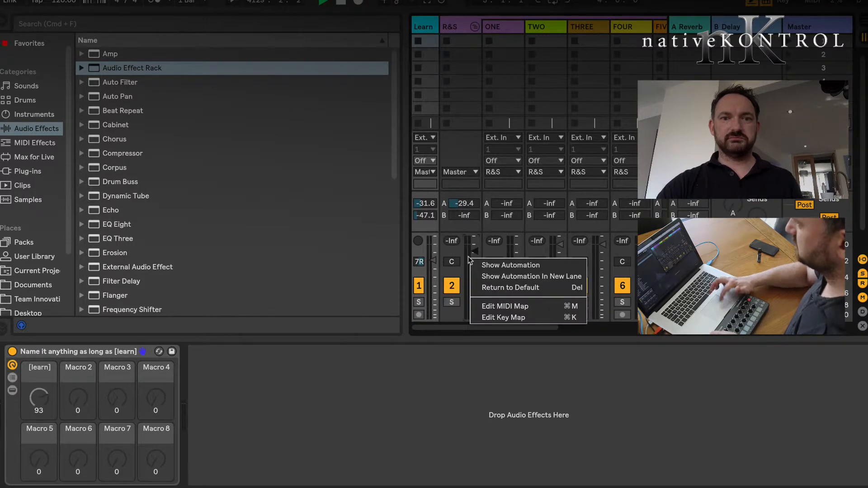
left_click(467, 256)
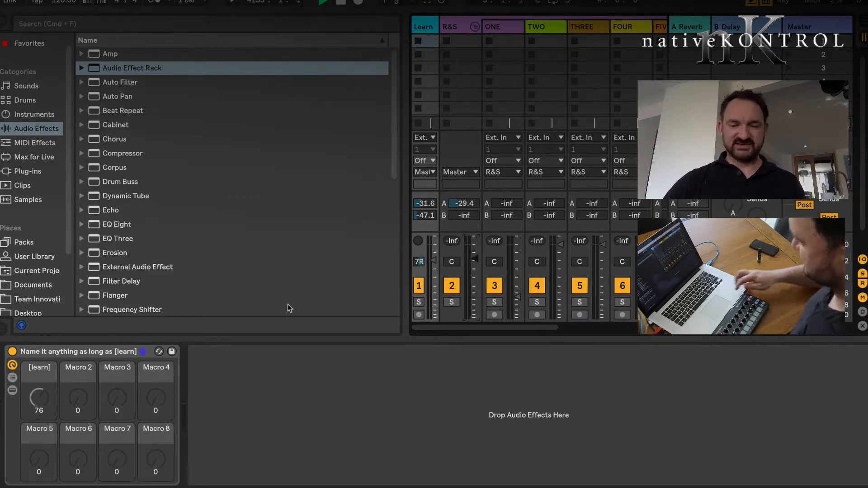
- MIDI-map the [learn] rack's on/off switch to the controller pad sending note A-2
key("super+m")
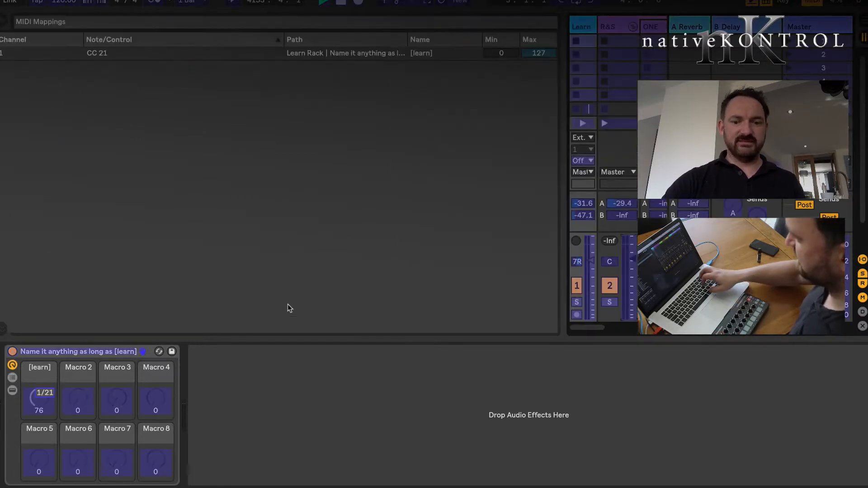
left_click(12, 352)
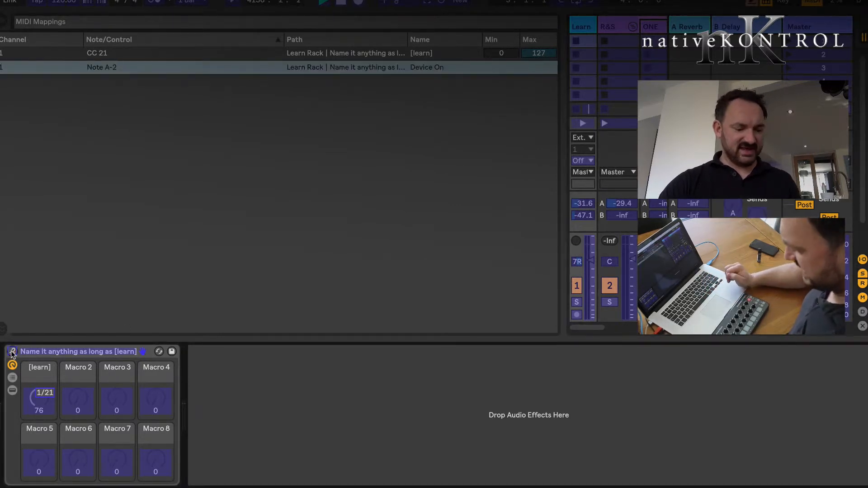
key("super+m")
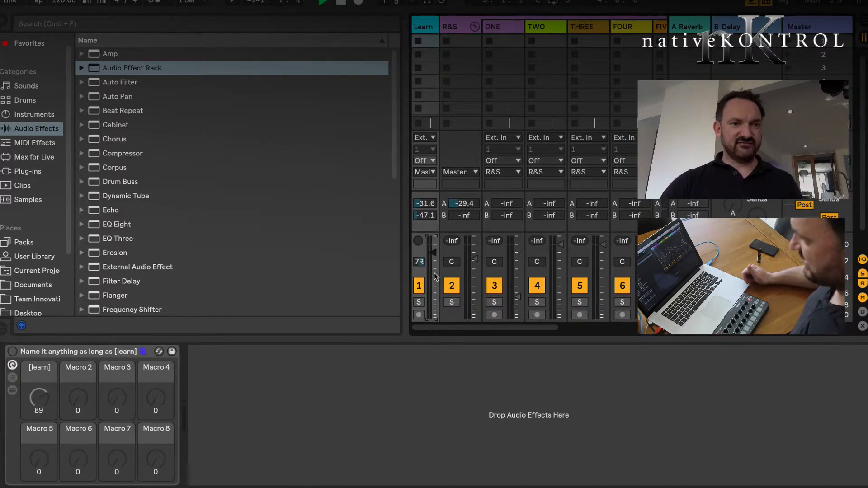
- Switch the [learn] rack back on after selecting the R&S volume fader, and hide the browser
left_click(473, 277)
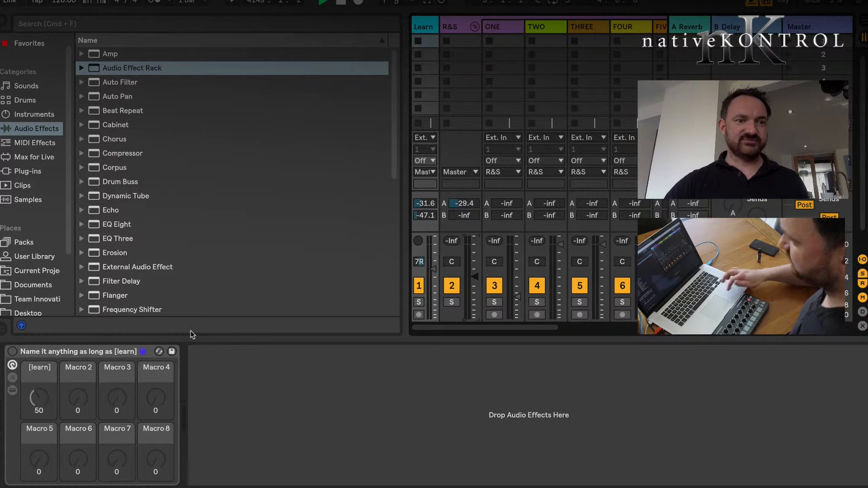
left_click(12, 352)
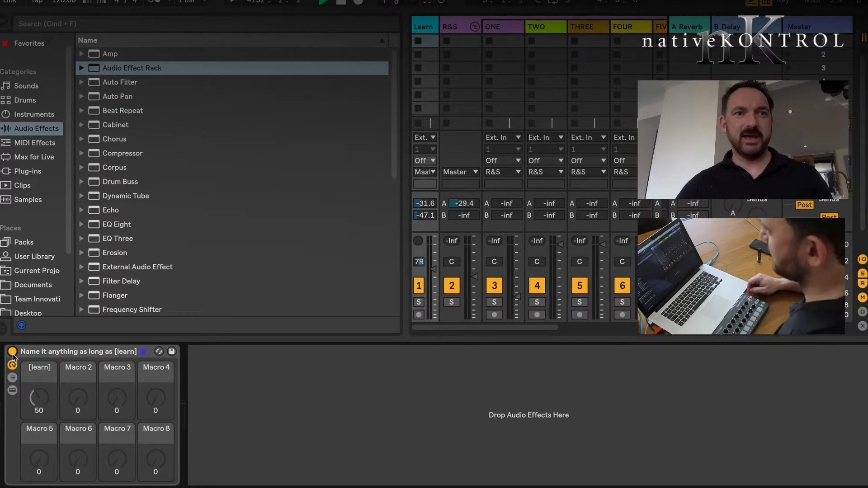
left_click(5, 24)
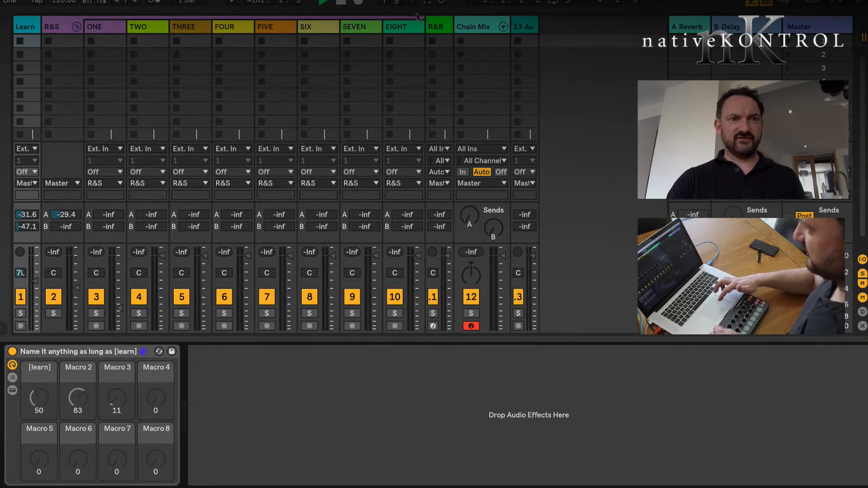
- Arm the R&R track and create an empty MIDI clip in its first slot
left_click(442, 24)
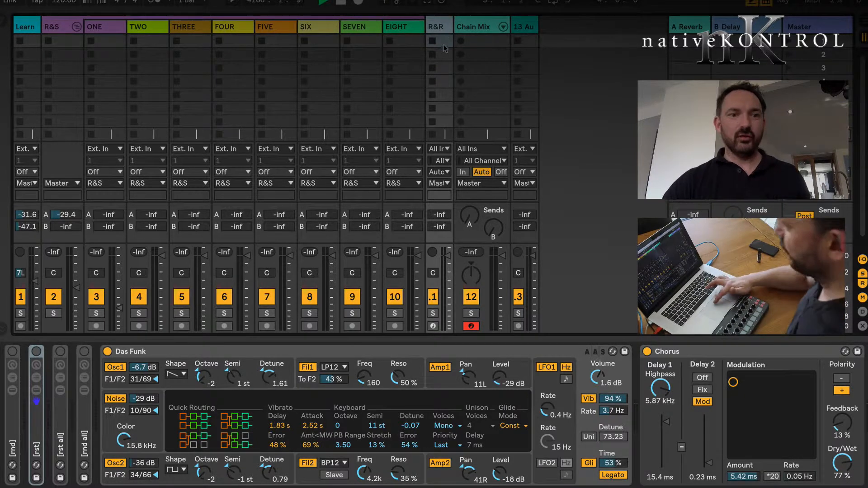
left_click(433, 325)
double_click(439, 42)
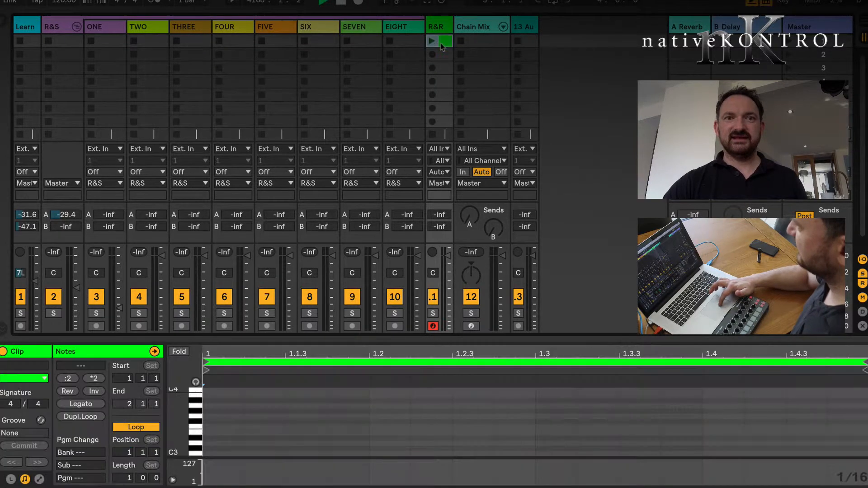
- Add 1/16 notes F3, G#3, G3 and F3 on the four beats of the R&R clip and launch it
left_click(223, 426)
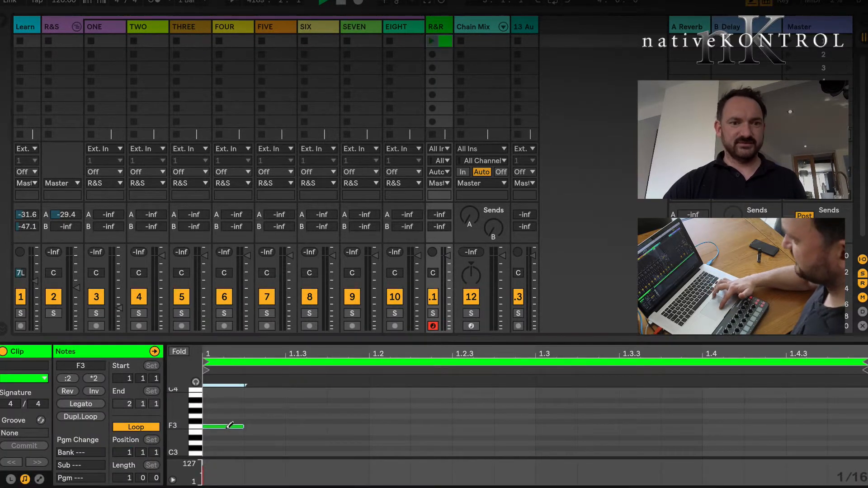
left_click(382, 411)
right_click(573, 412)
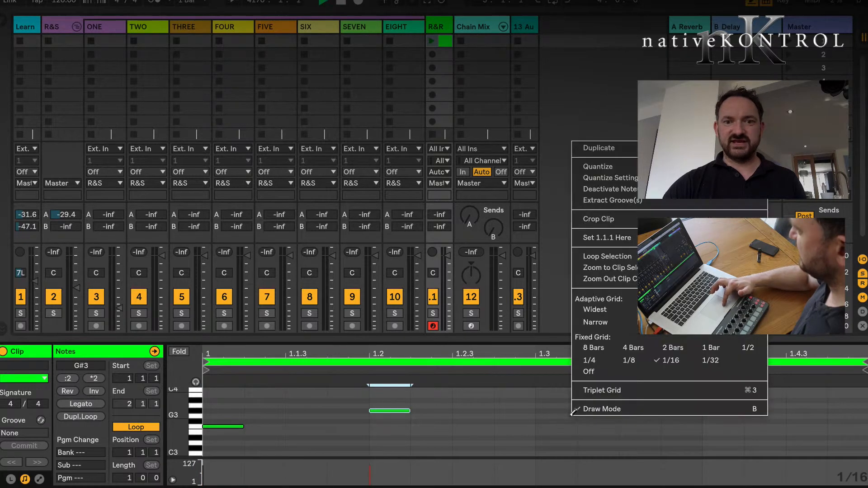
left_click(565, 419)
left_click(565, 416)
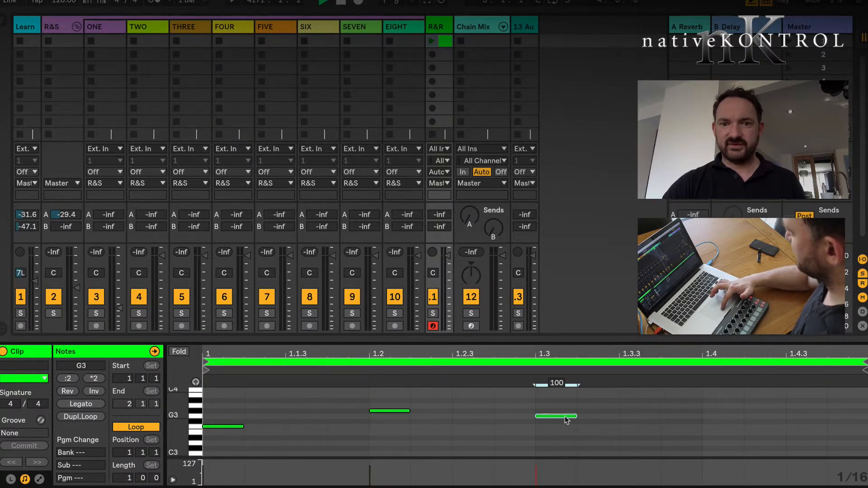
left_click(722, 426)
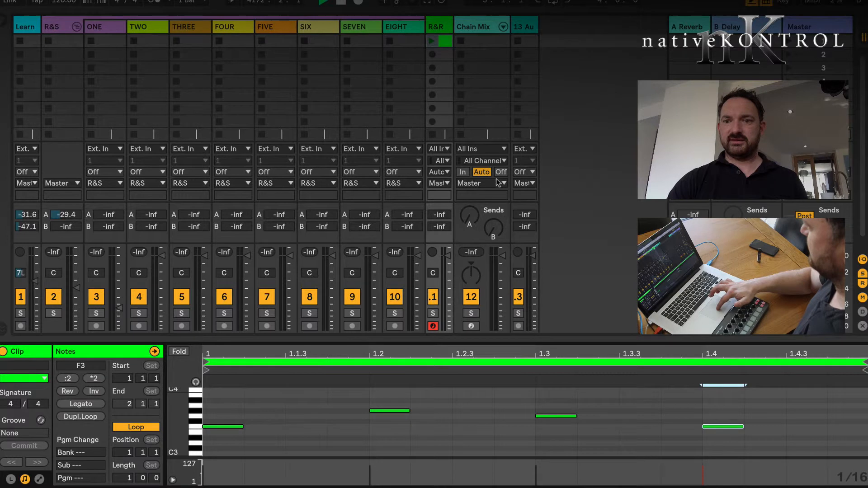
left_click(431, 41)
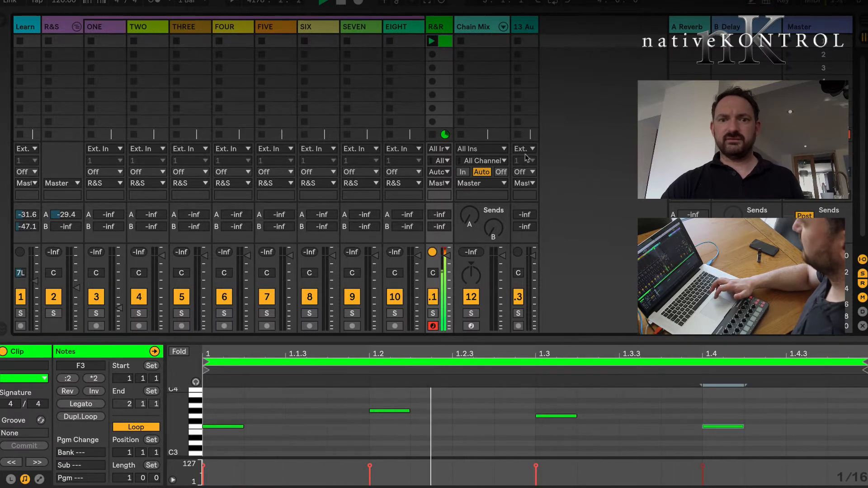
- Show the R&R track's devices and unfold the [rnd] rack to check its name and macros, folding it again
left_click(444, 24)
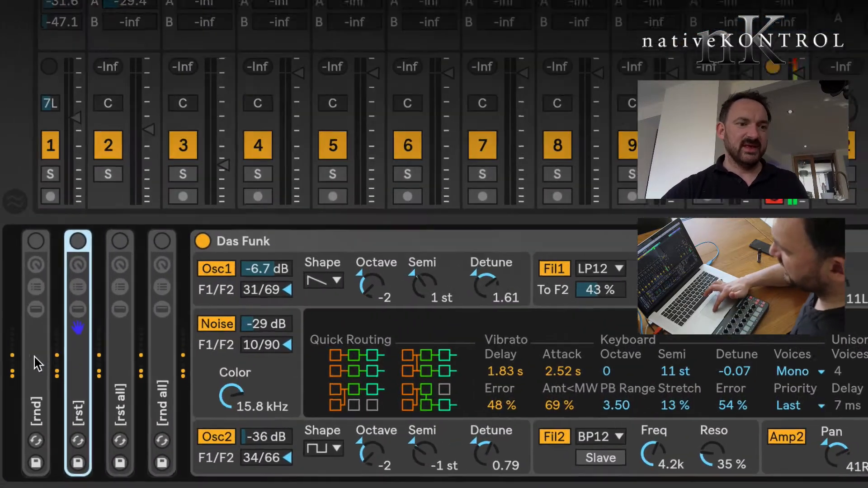
double_click(37, 363)
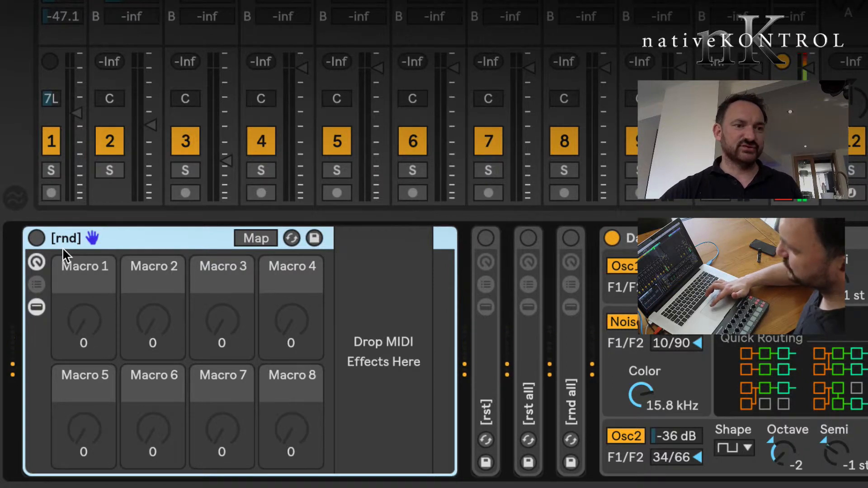
double_click(121, 235)
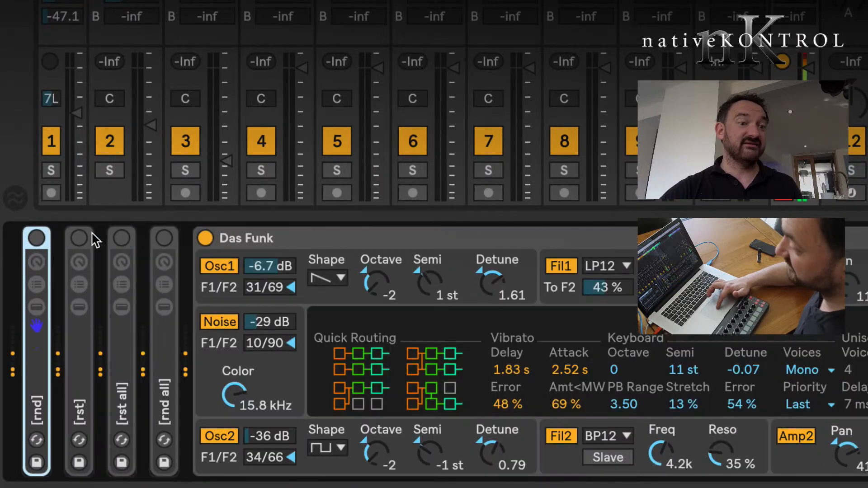
- Randomize the Das Funk instrument's parameters several times by toggling the [rnd] rack, leaving the rack on
left_click(38, 238)
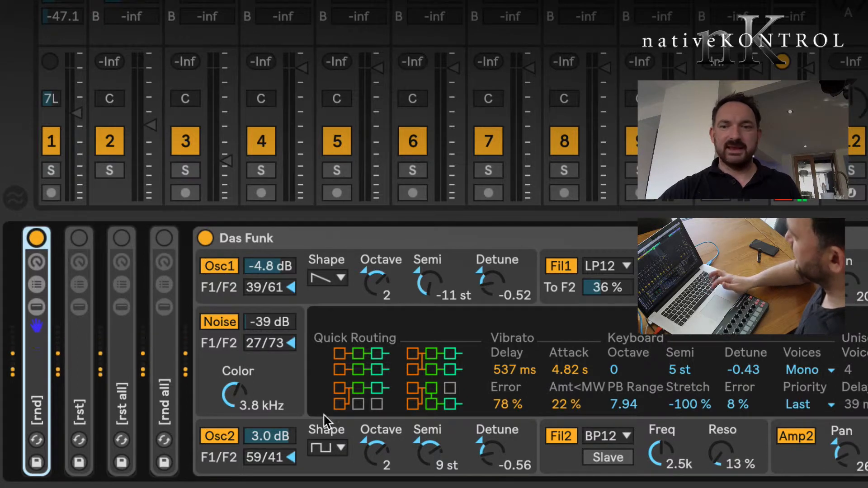
left_click(36, 236)
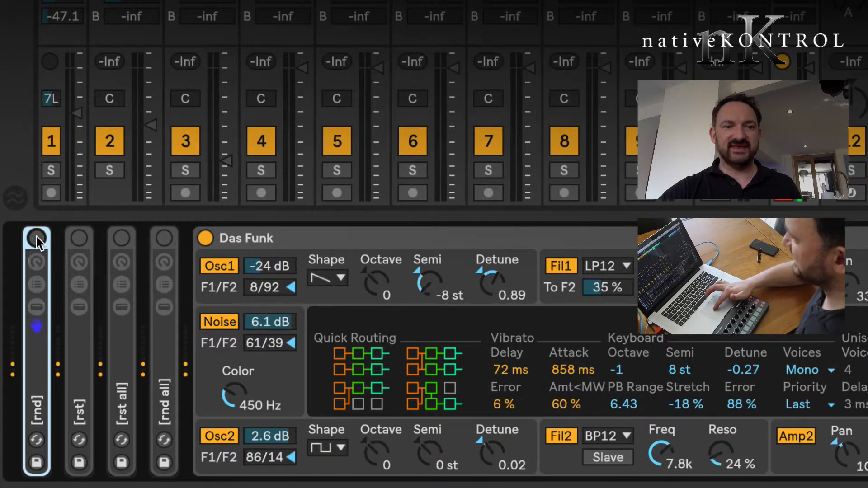
left_click(36, 236)
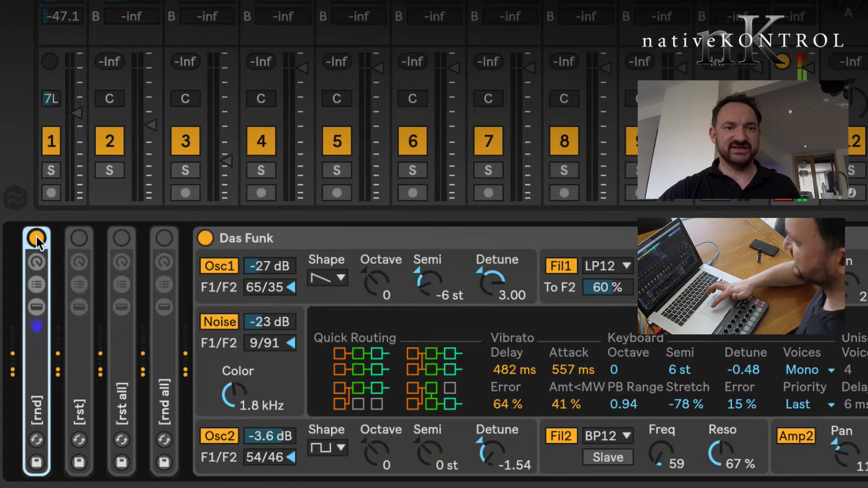
left_click(37, 236)
left_click(36, 236)
left_click(36, 236)
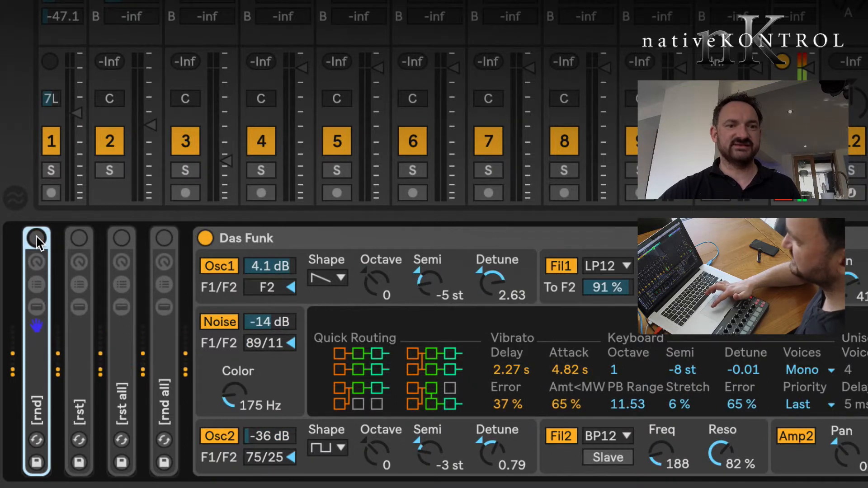
left_click(37, 236)
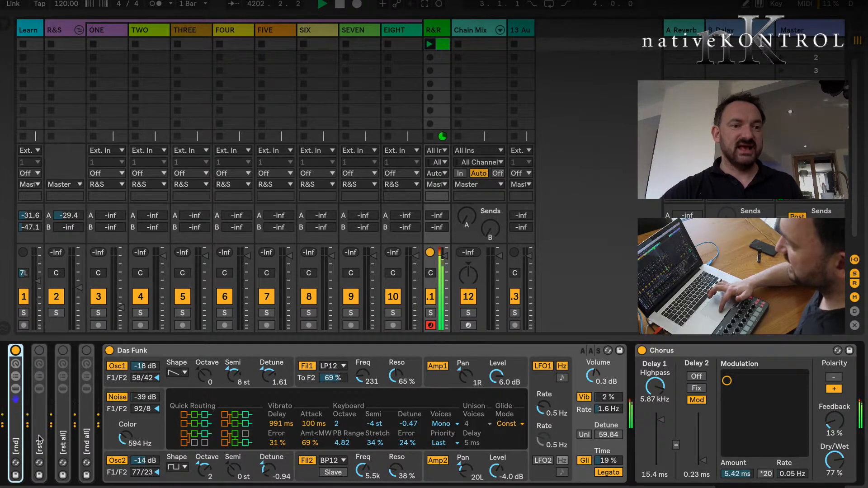
- Reset Das Funk's parameters with the [rst] rack, inspect that rack, and repeat the reset after another [rnd] randomization
left_click(39, 351)
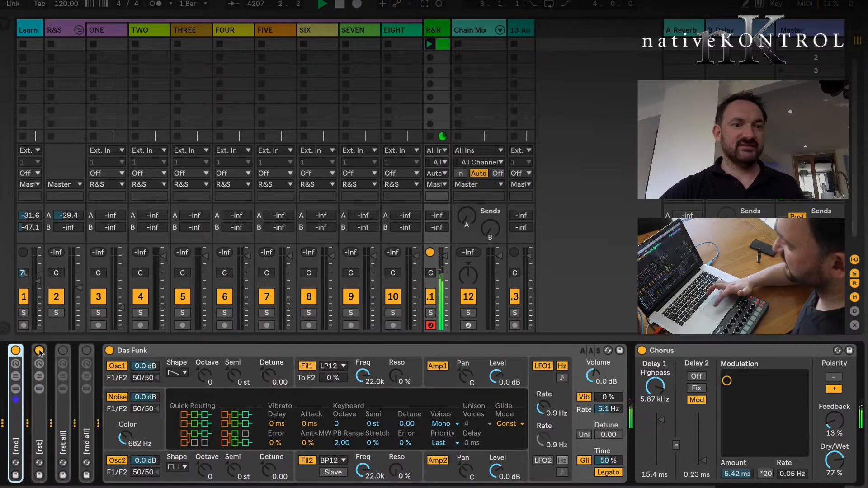
double_click(39, 413)
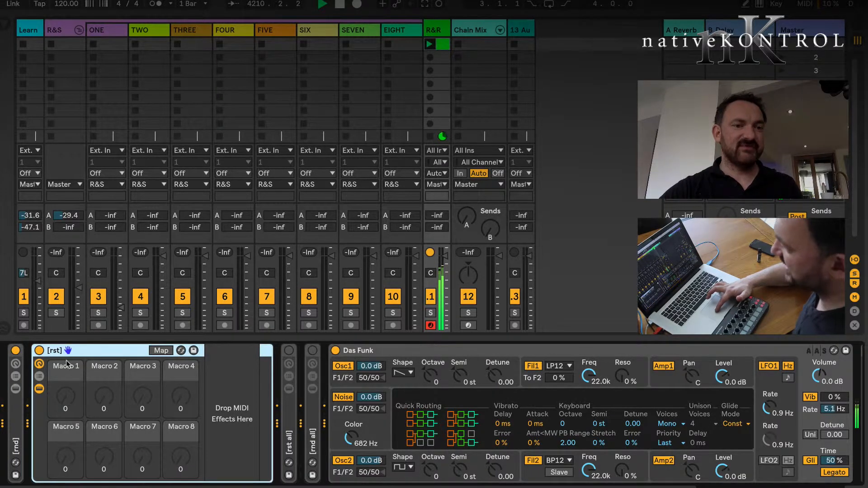
double_click(104, 353)
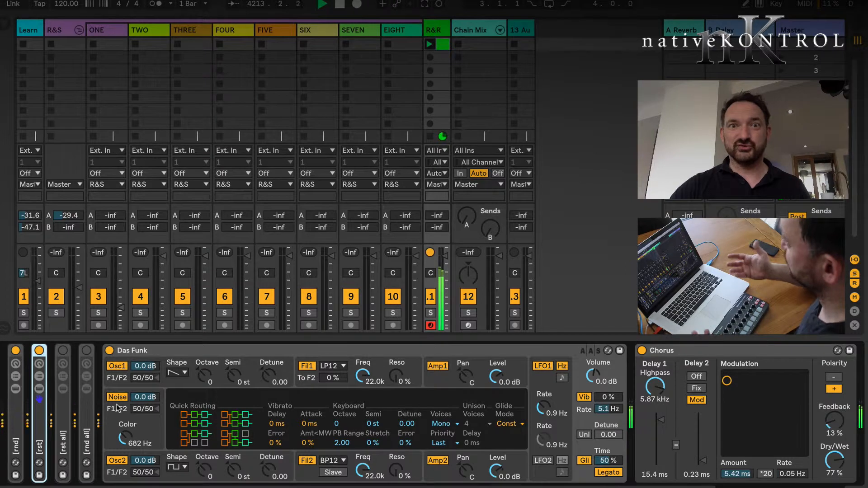
left_click(16, 350)
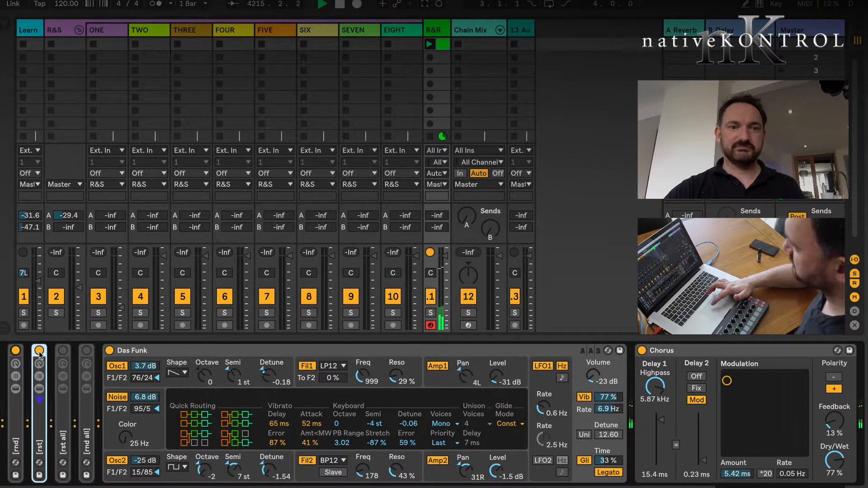
left_click(39, 351)
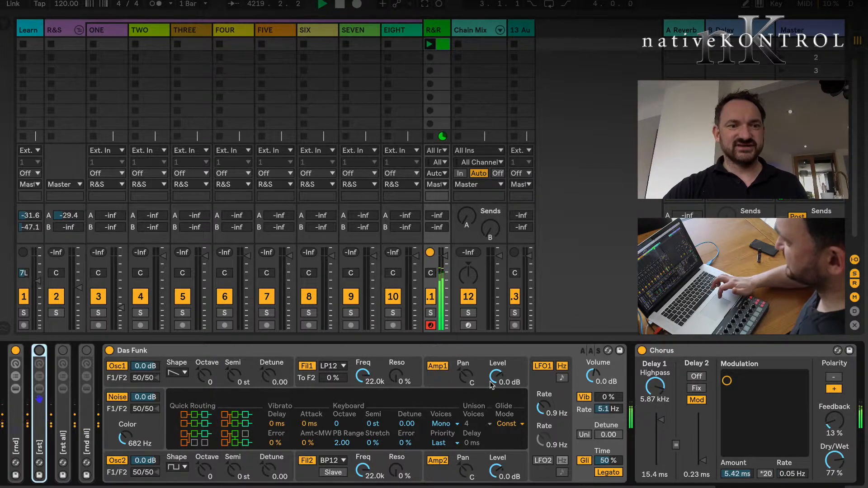
- Inspect the [rnd all] rack, fold it, and toggle it repeatedly to randomize both Das Funk and Chorus
left_click(90, 426)
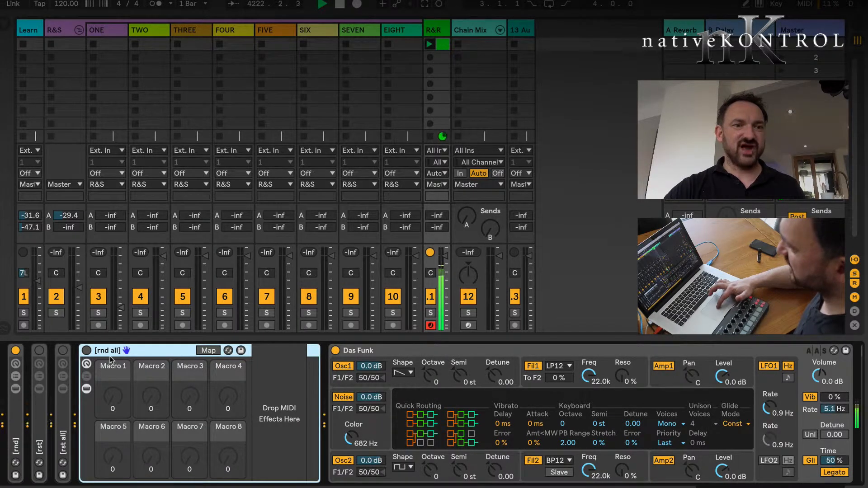
double_click(158, 352)
left_click(86, 350)
left_click(86, 351)
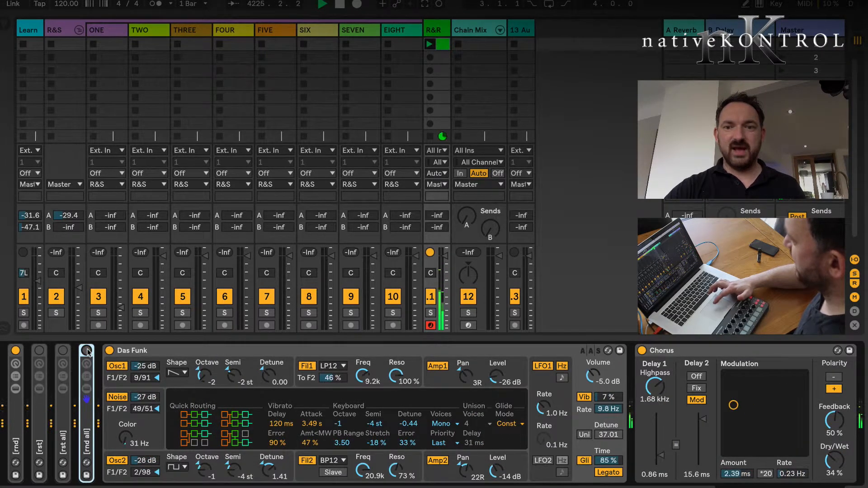
left_click(87, 351)
left_click(88, 351)
left_click(87, 351)
left_click(87, 351)
left_click(87, 350)
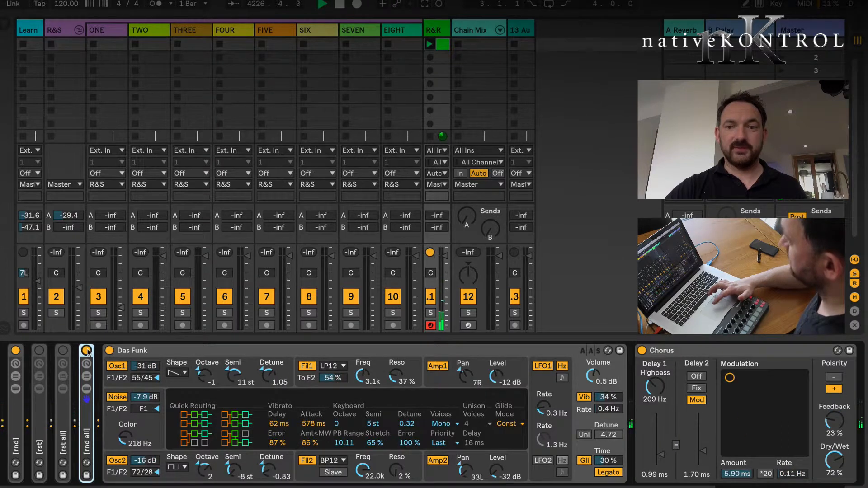
- Reset both Das Funk and Chorus with the [rst all] rack, and inspect that rack's name and macros before folding it
left_click(64, 351)
left_click(63, 351)
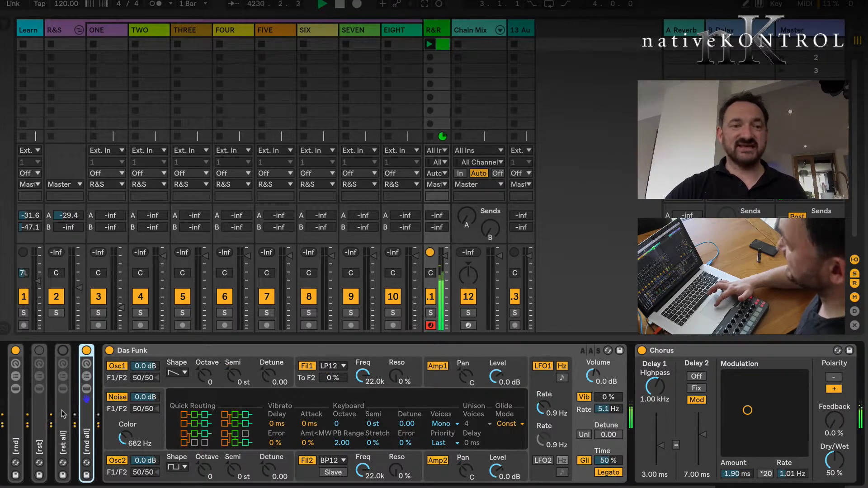
double_click(64, 413)
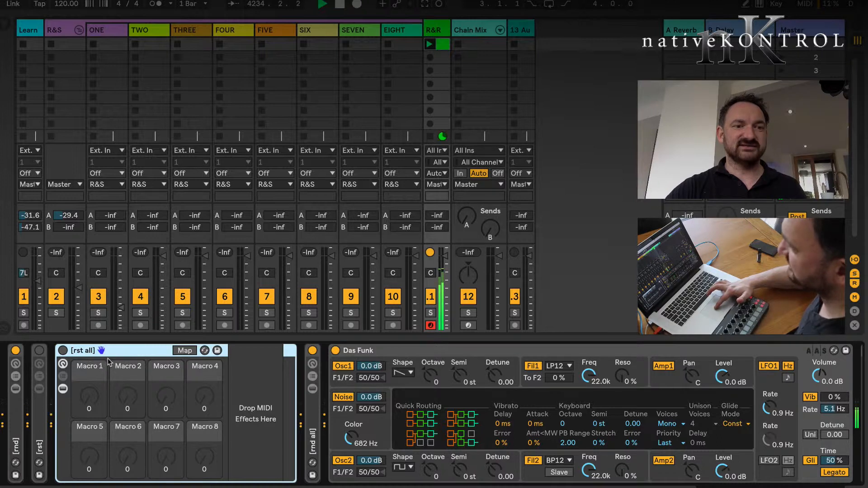
double_click(145, 352)
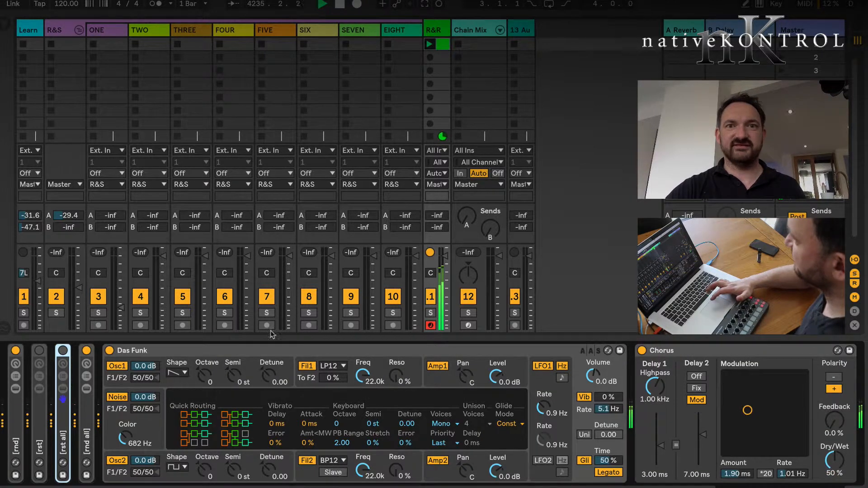
- Stop the R&R clip and unfold the [chain vol] rack on the Chain Mix track
left_click(480, 30)
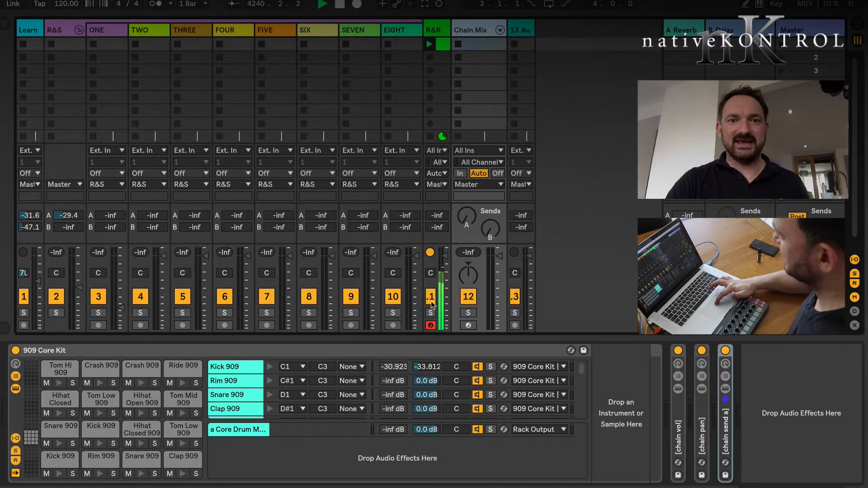
left_click(430, 136)
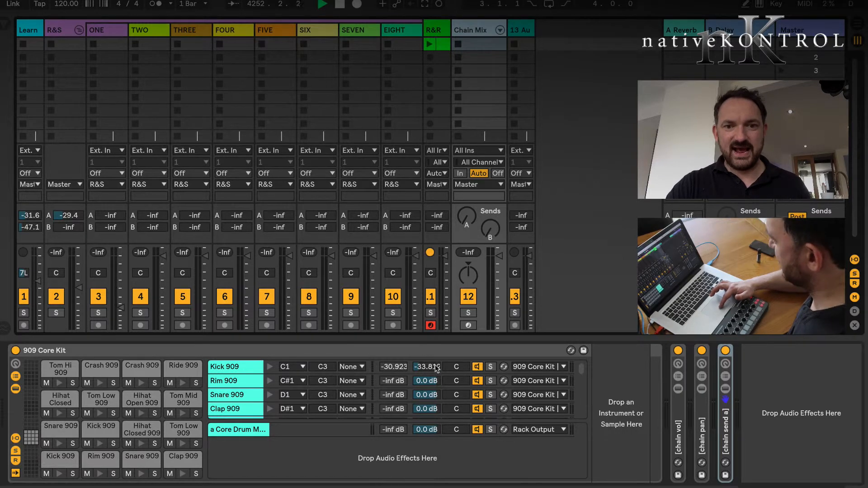
double_click(679, 425)
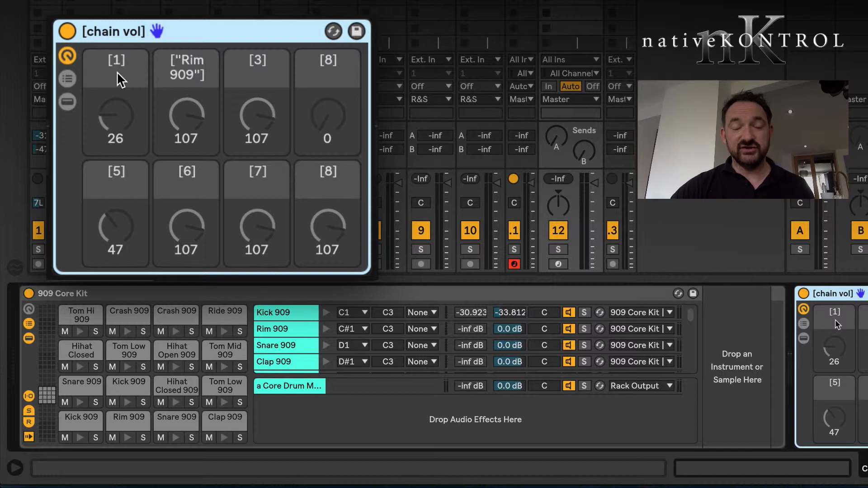
- Raise the [chain vol] rack's [1] macro to 55, and set the Kick 909 chain's volume to -12.0 dB directly
left_click(115, 121)
left_click_drag(115, 121, 116, 97)
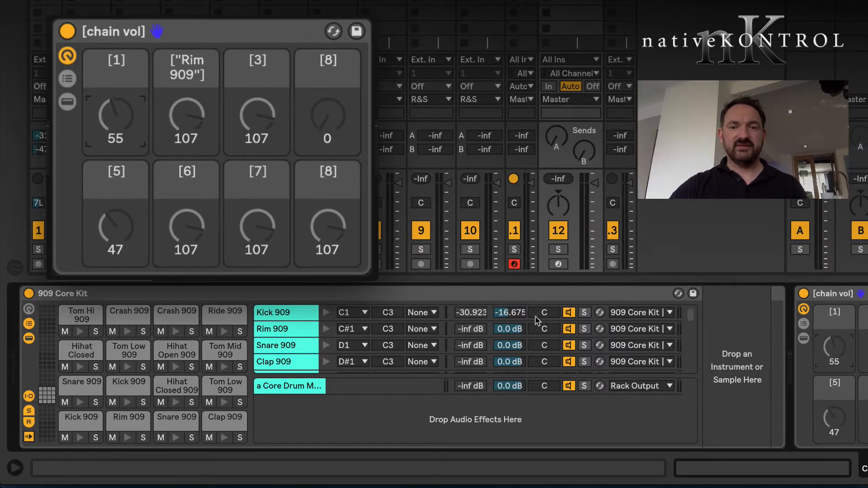
mouse_move(513, 316)
left_mouse_down()
mouse_move(513, 291)
mouse_move(513, 318)
left_mouse_up()
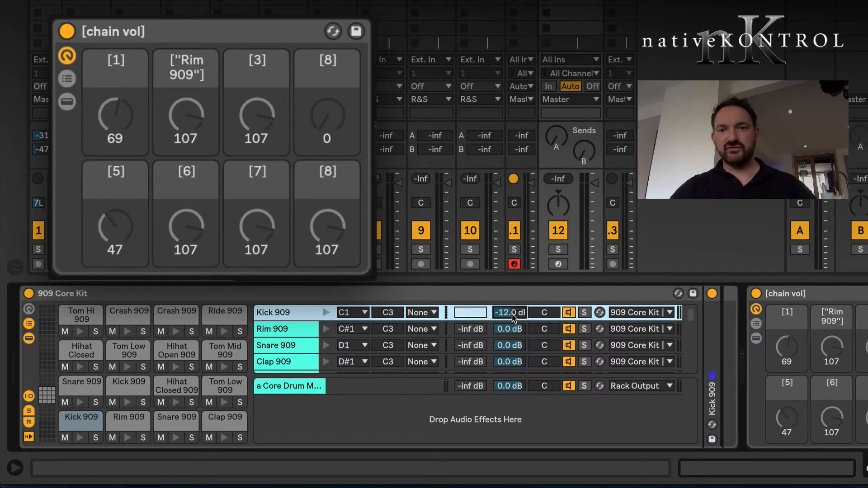
- Lower the [chain vol] rack's ["Rim 909"] macro to 91 and select the Rim 909 chain
left_click(209, 30)
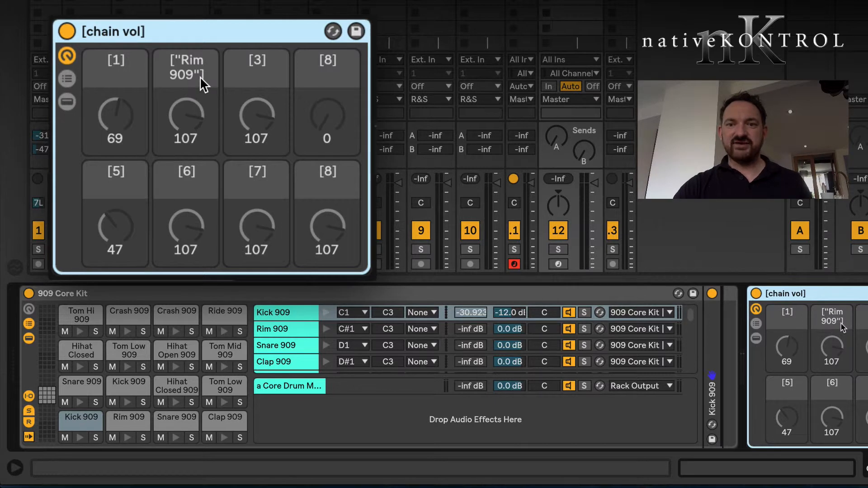
right_click(185, 103)
left_click(189, 145)
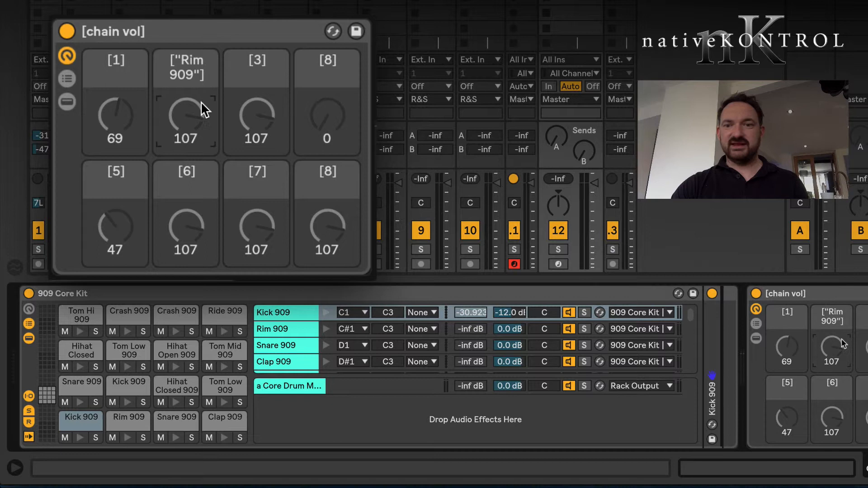
left_click_drag(204, 107, 188, 116)
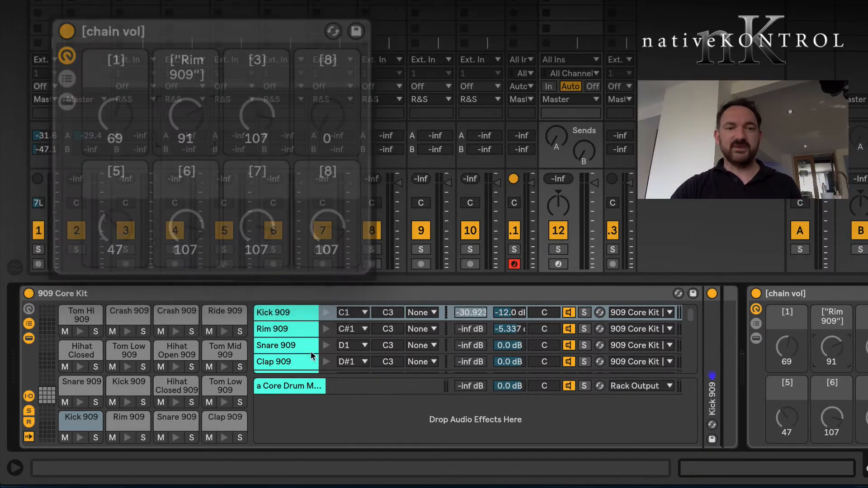
left_click(296, 328)
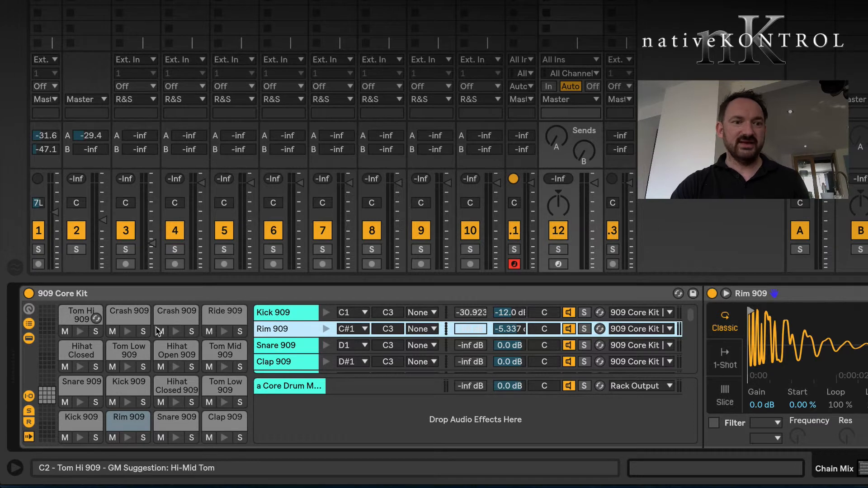
- Fold the Rim 909 device, unfold the [chain pan] rack to set its [1] macro to 20, and fold that rack again
double_click(804, 295)
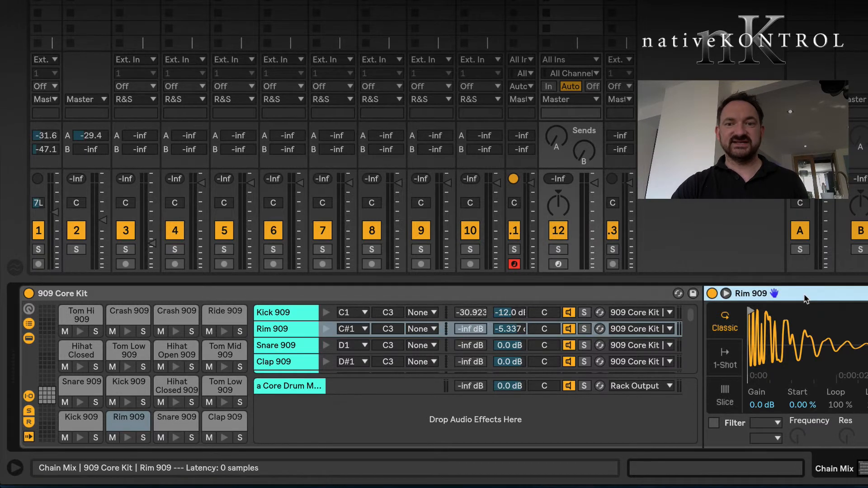
double_click(803, 294)
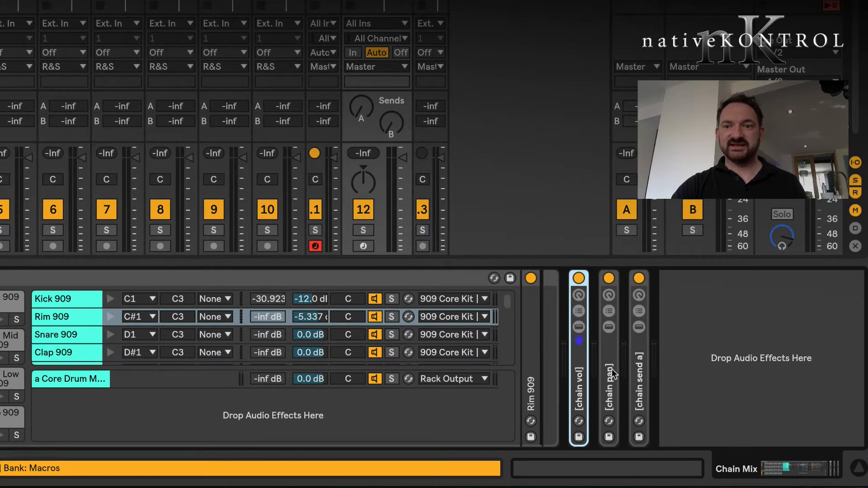
double_click(612, 374)
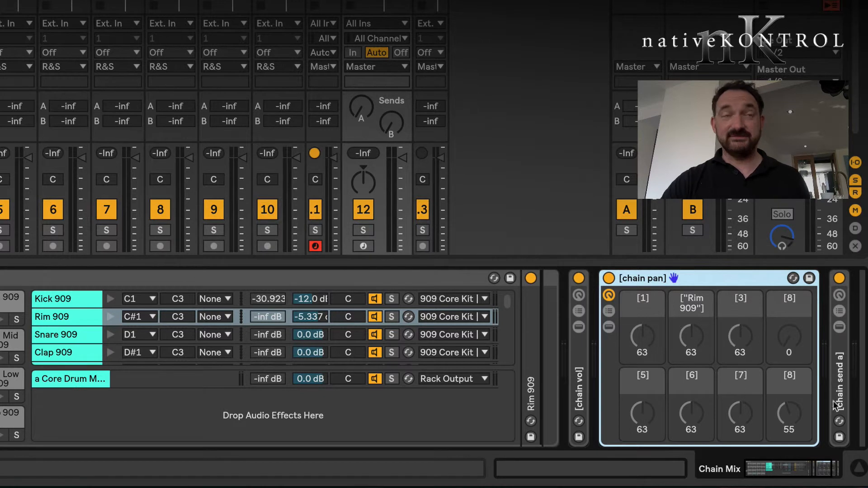
mouse_move(641, 338)
left_mouse_down()
mouse_move(642, 311)
mouse_move(641, 357)
mouse_move(638, 322)
mouse_move(638, 334)
left_mouse_up()
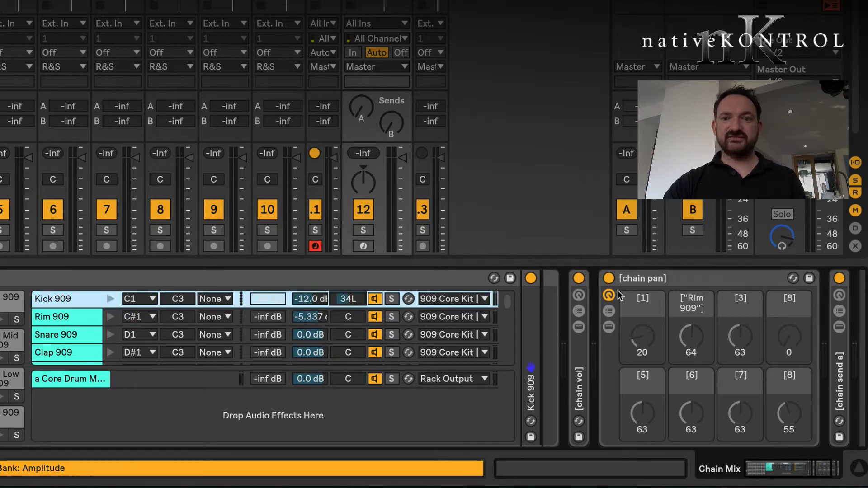
double_click(676, 277)
- Unfold the [chain send a] rack, raise its [1] macro to 54, and fold the rack again
double_click(639, 365)
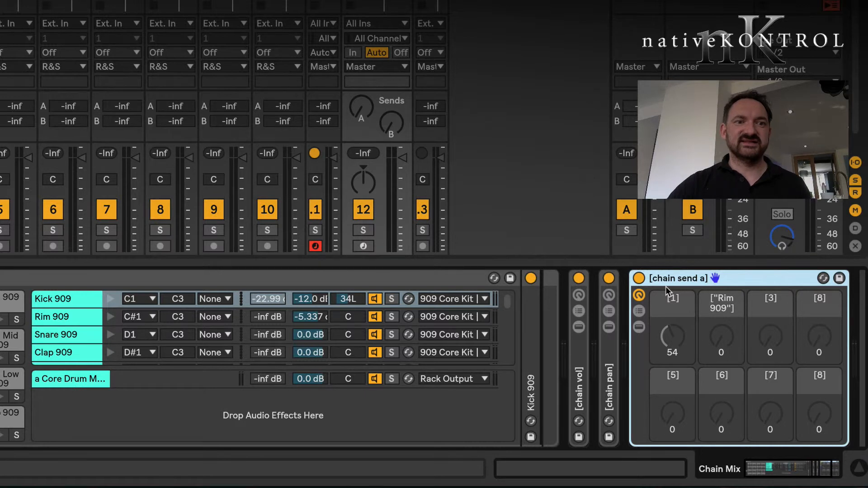
double_click(746, 275)
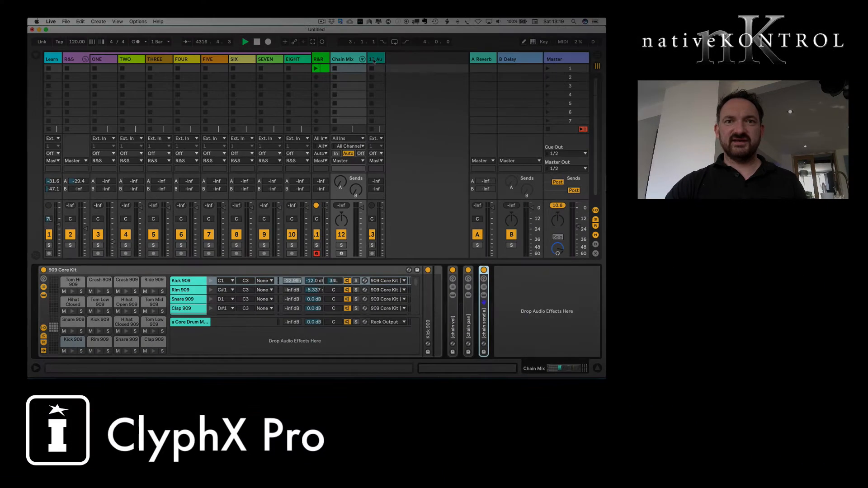
- Look at the devices on the 13-Audio and R&S tracks, and inspect the [receiver] and DJ [sender] racks on track ONE
left_click(373, 60)
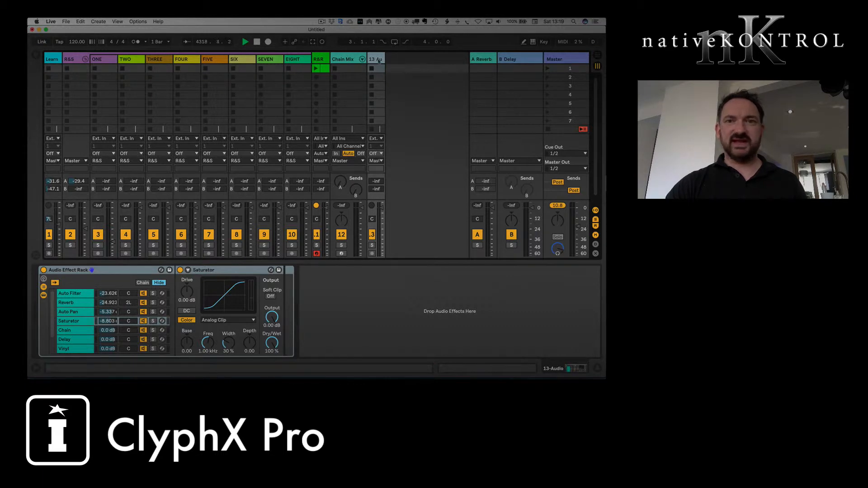
left_click(73, 62)
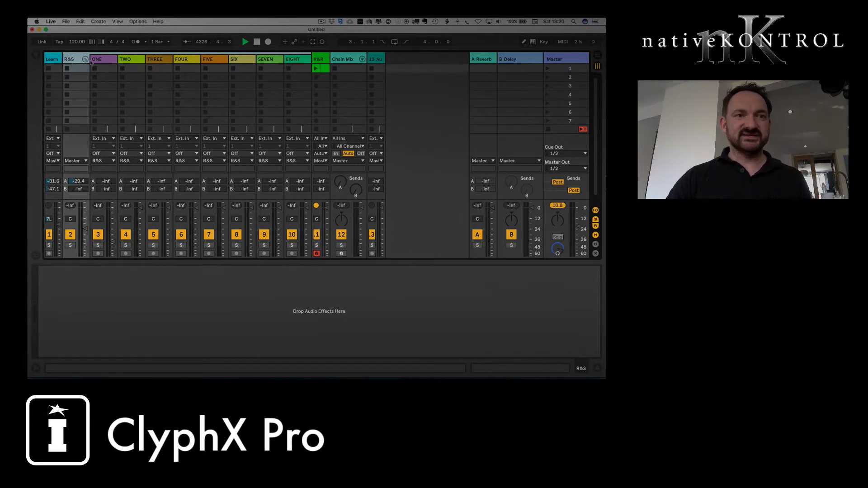
left_click(109, 62)
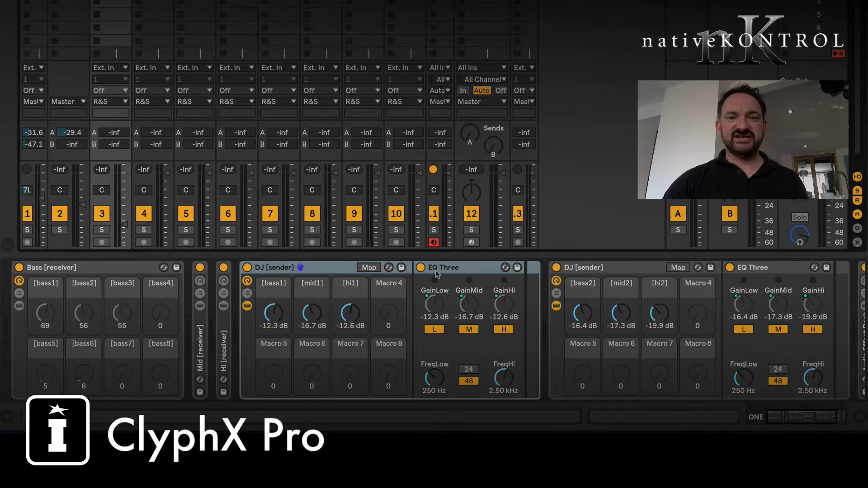
scroll(453, 295, "right", 3)
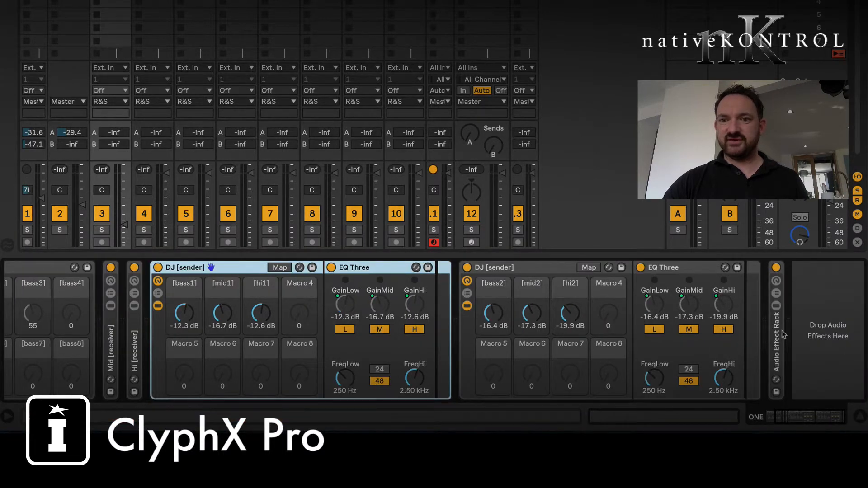
scroll(782, 335, "left", 3)
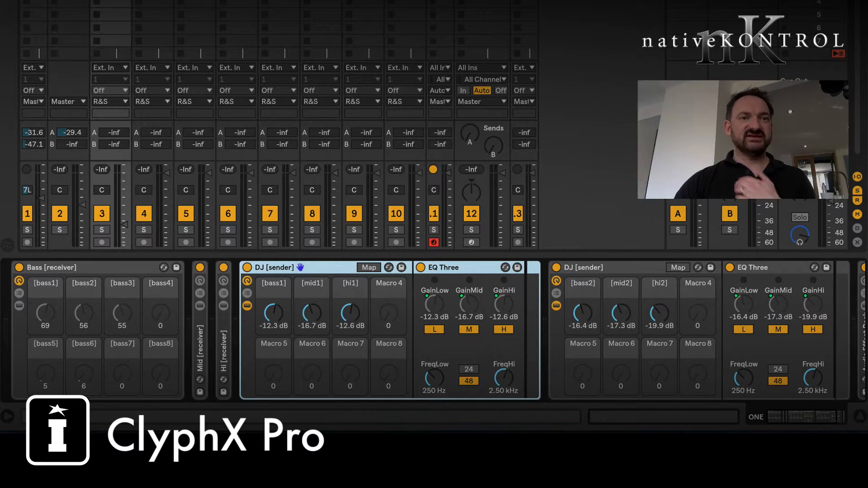
- Set the Bass [receiver] rack's [bass1] macro to 34 and its [bass2] macro to 75
left_click(130, 271)
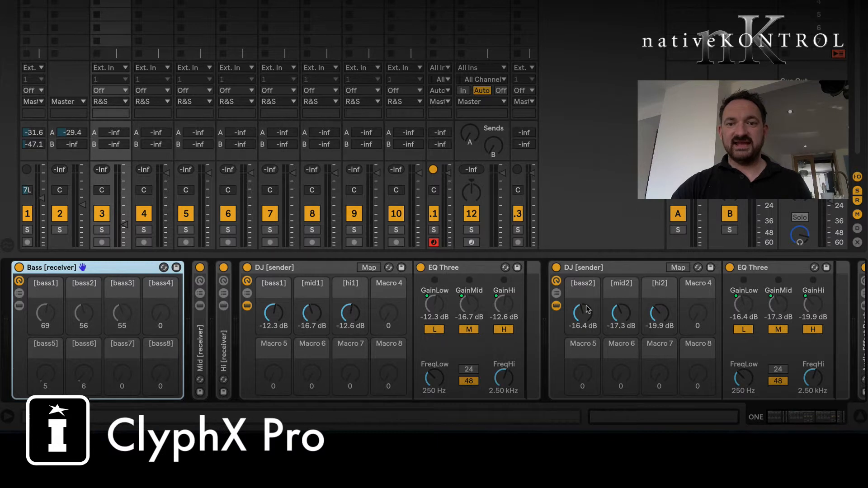
left_click(46, 313)
mouse_move(45, 312)
left_mouse_down()
mouse_move(45, 286)
mouse_move(47, 317)
left_mouse_up()
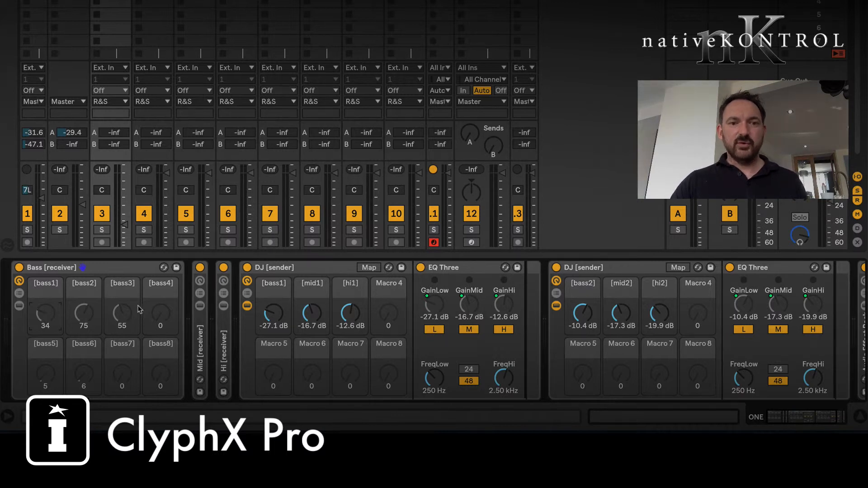
- Unfold the Mid [receiver] and Hi [receiver] racks, and set the Hi [receiver] macros [hi1] to 69 and [hi2] to 55
double_click(202, 352)
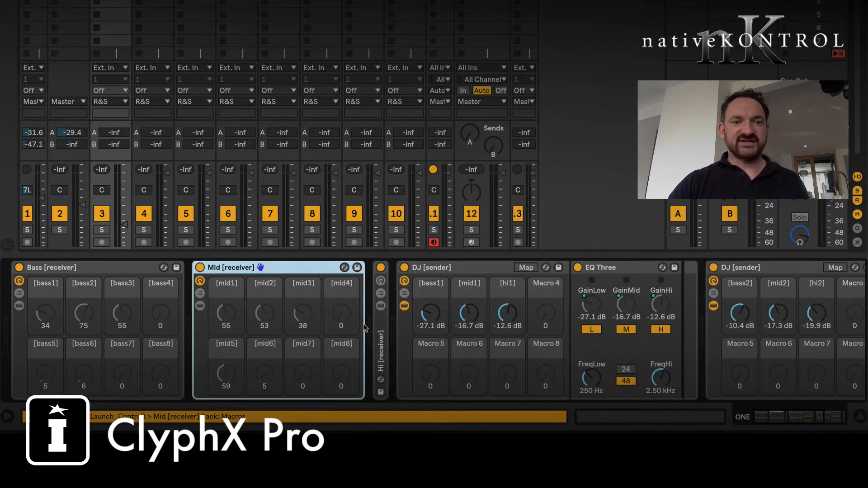
double_click(384, 346)
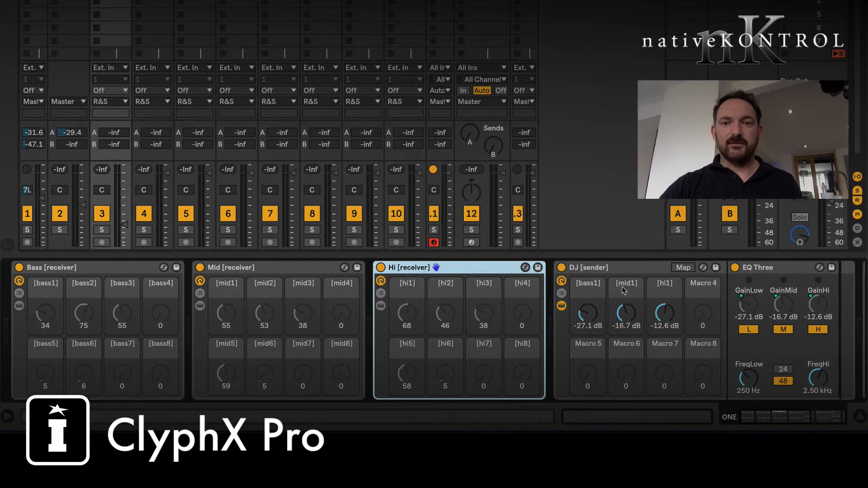
scroll(619, 270, "right", 3)
scroll(619, 269, "right", 3)
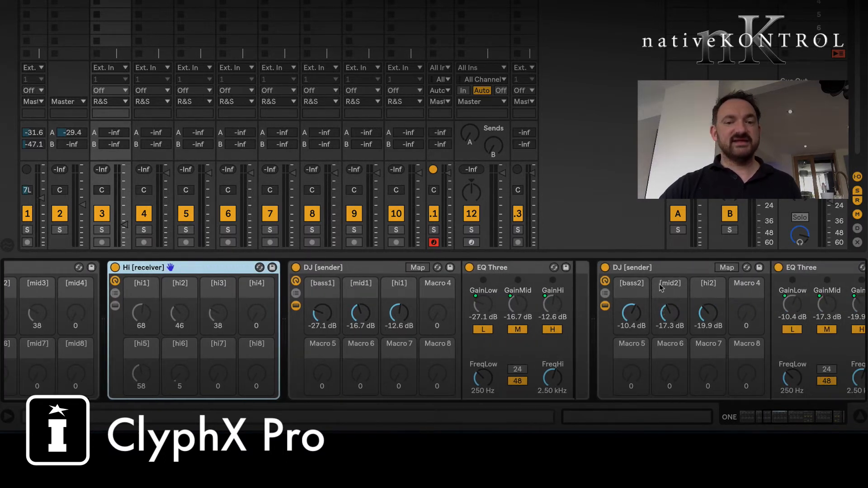
scroll(369, 290, "left", 6)
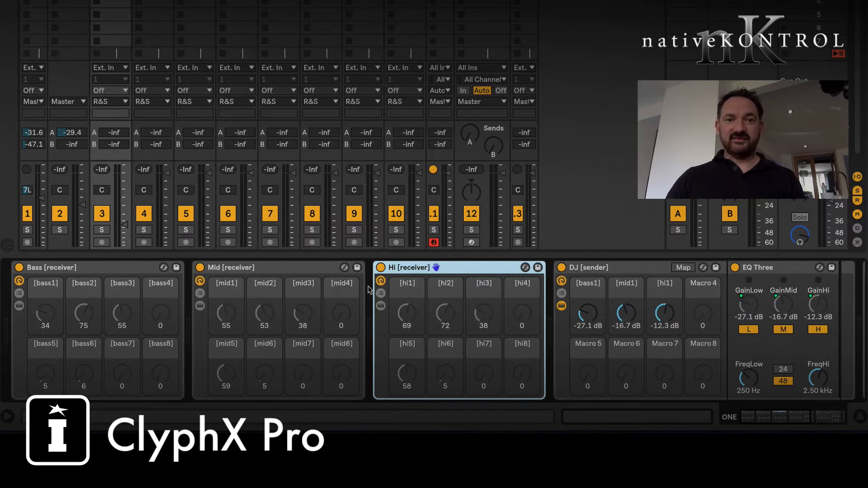
scroll(370, 290, "right", 1)
scroll(370, 290, "right", 7)
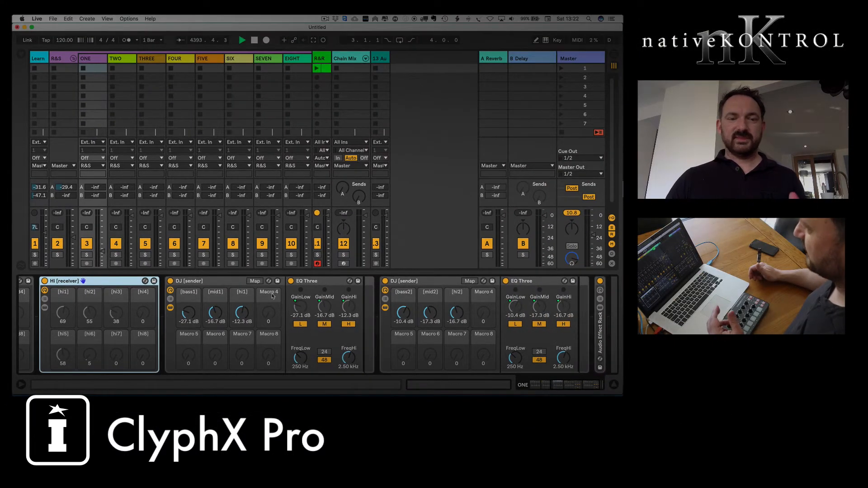
- Move the DJ [sender] rack with [bass1] to the end of track ONE's devices and the one with [bass2] to track TWO
scroll(273, 296, "left", 5)
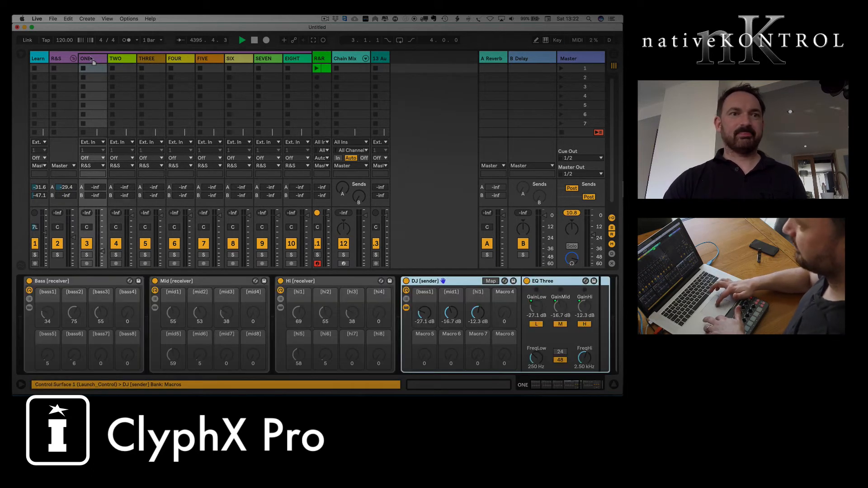
left_click_drag(90, 58, 91, 58)
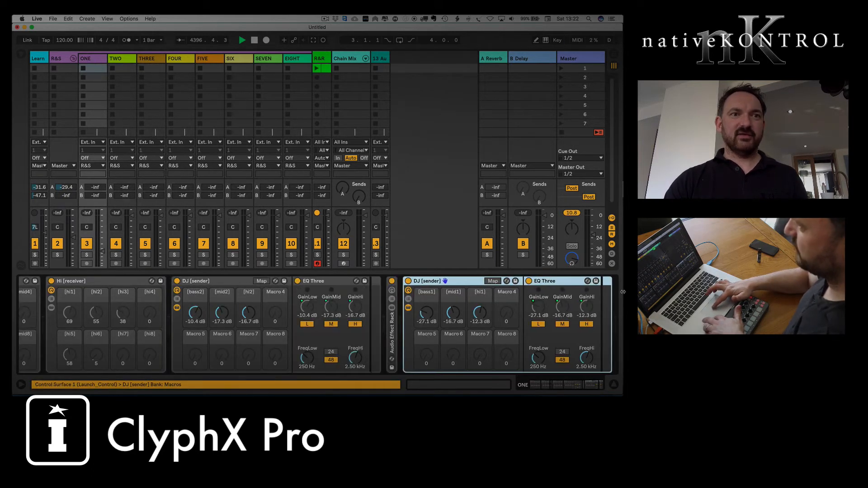
scroll(511, 284, "right", 2)
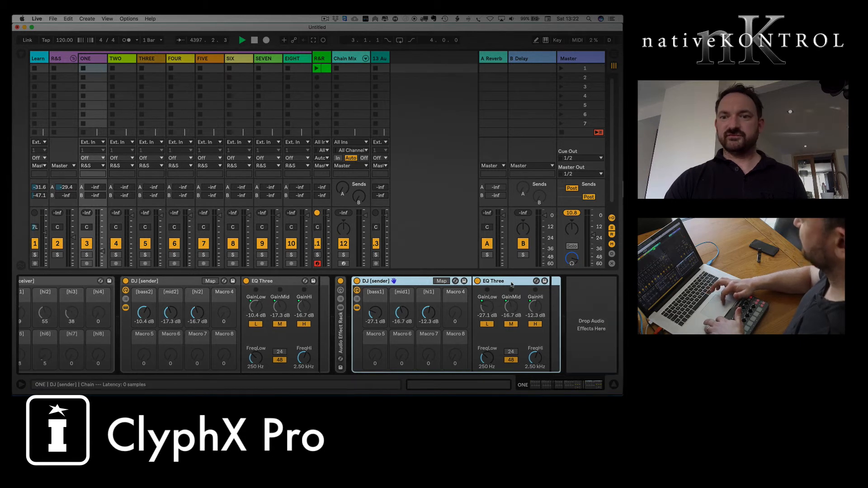
left_click(175, 282)
left_click_drag(142, 195, 123, 60)
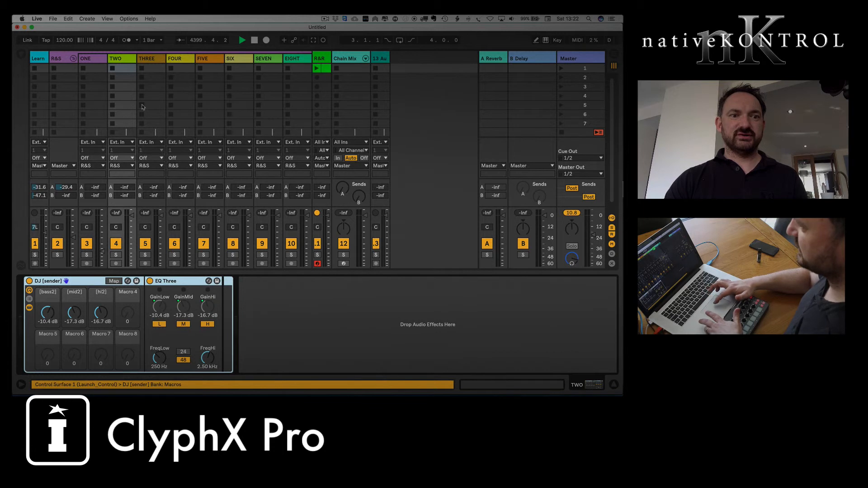
- Move the Bass, Mid and Hi [receiver] racks together from track ONE to the R&S track
left_click(90, 59)
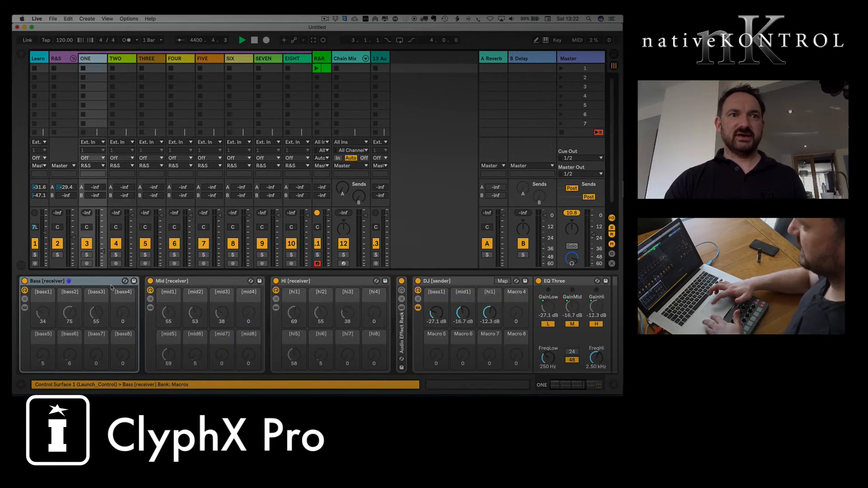
left_click(94, 282)
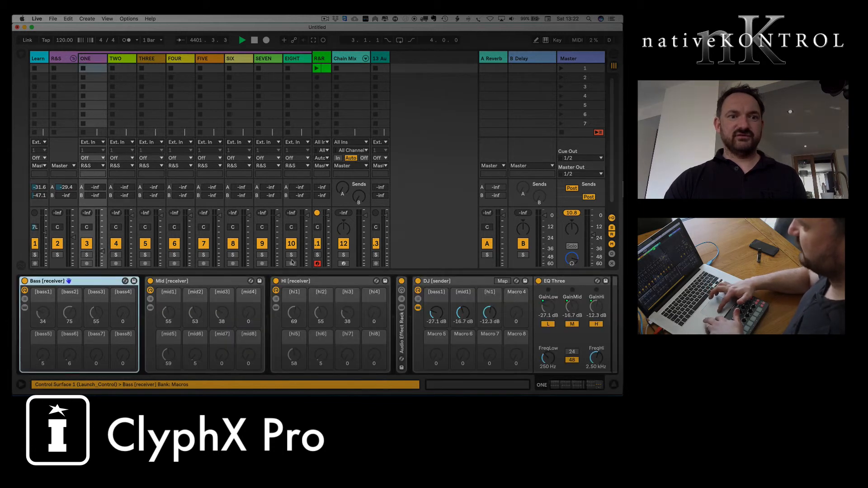
left_click(311, 284, "shift")
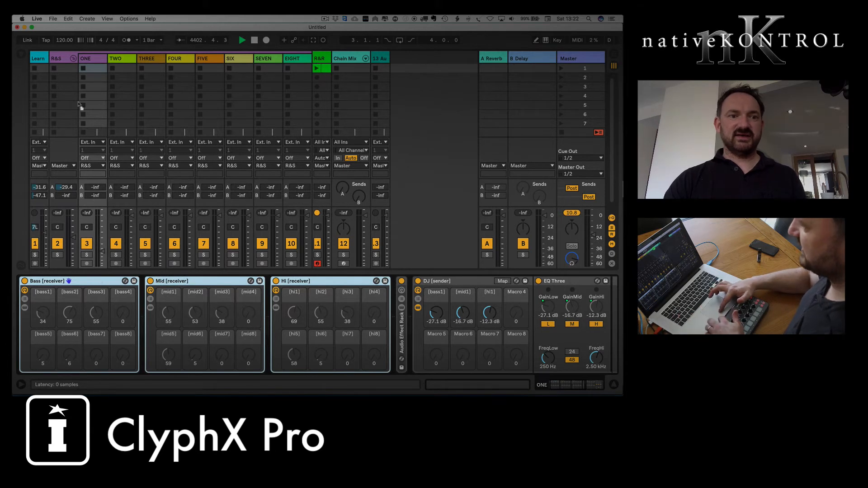
left_click(63, 60)
key("super+v")
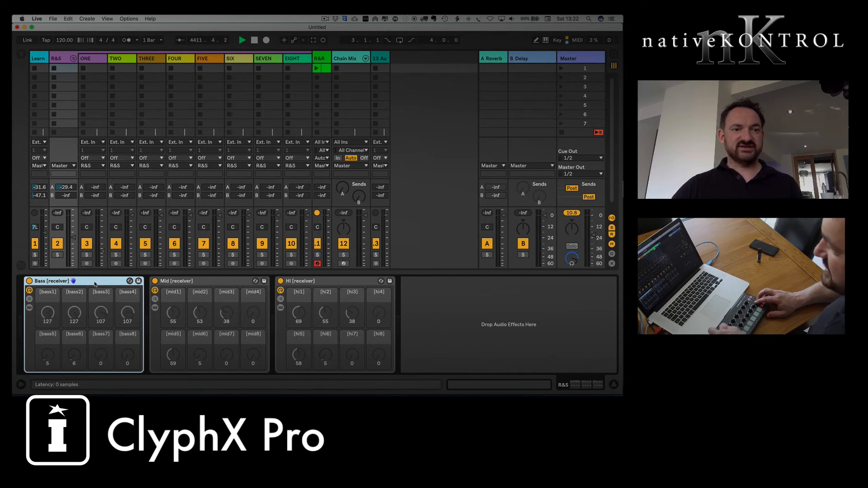
- Compare the DJ [sender] macros on tracks ONE and TWO with the Bass [receiver] macros on the R&S track
left_click(91, 58)
left_click(123, 58)
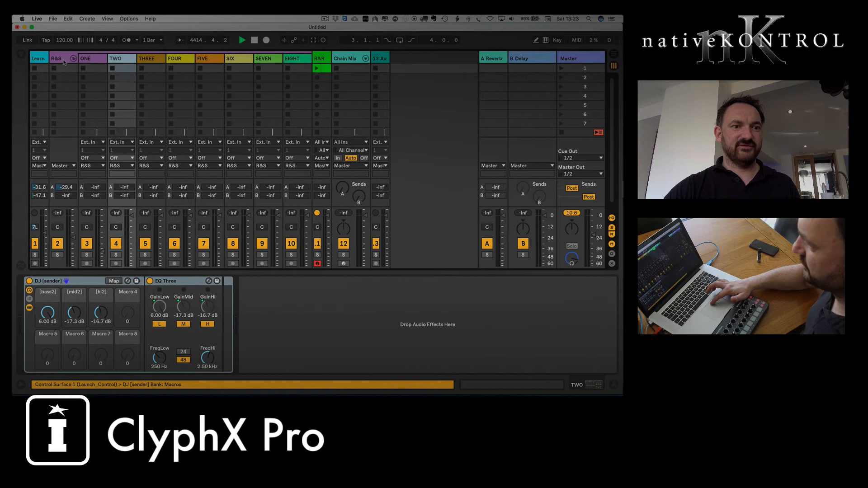
left_click(64, 60)
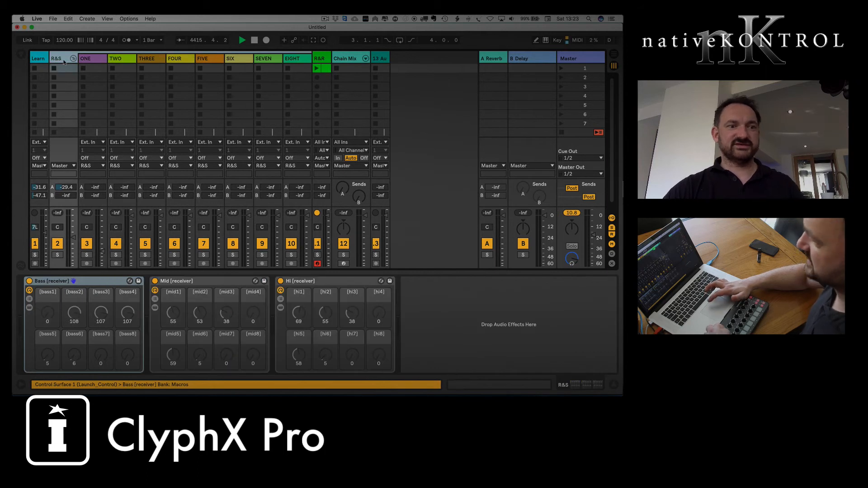
left_click(90, 59)
left_click(124, 59)
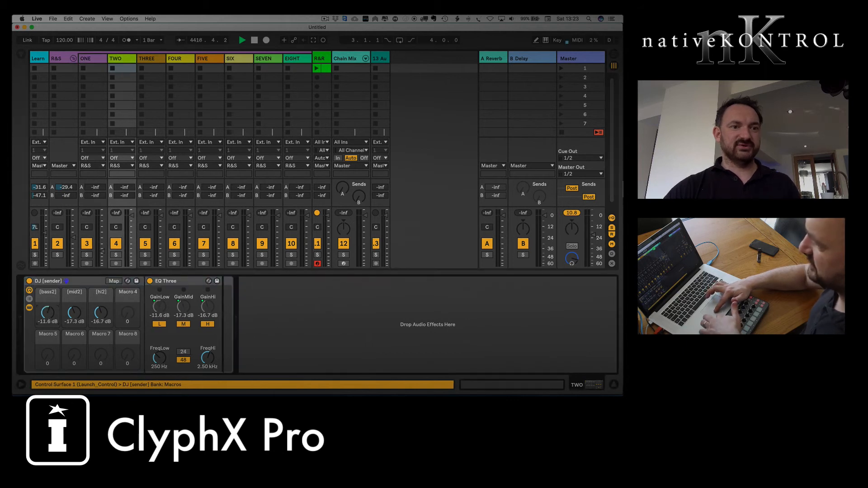
left_click(92, 64)
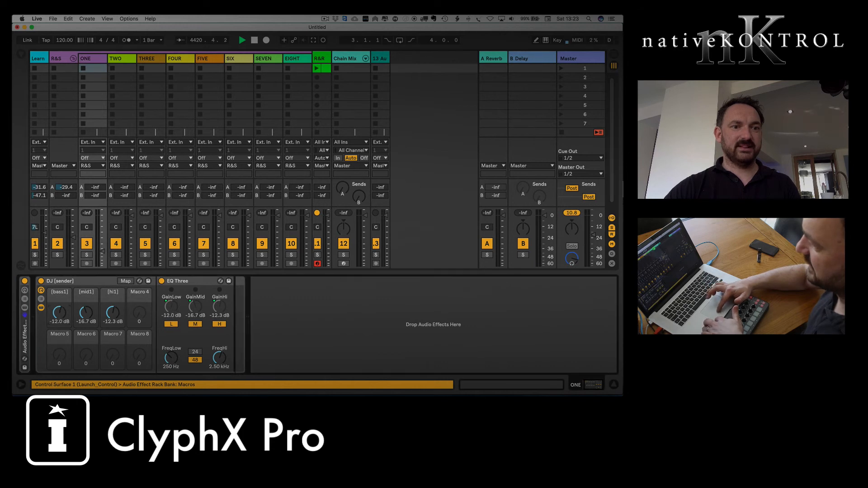
left_click(63, 64)
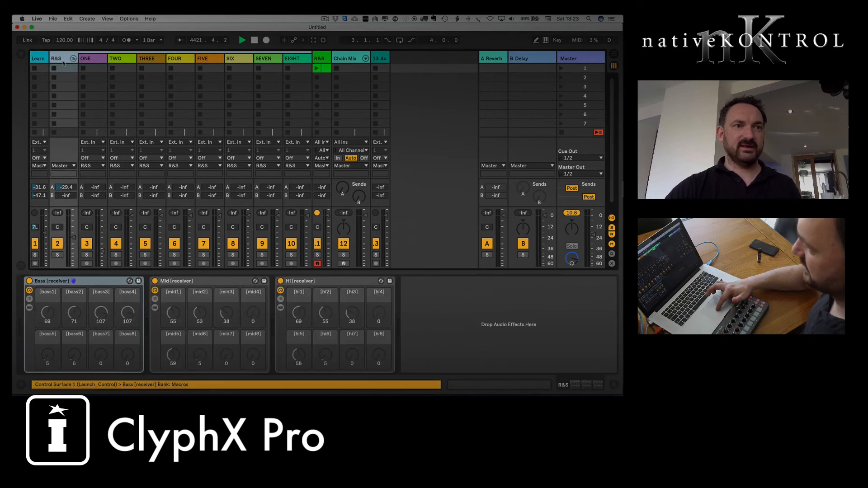